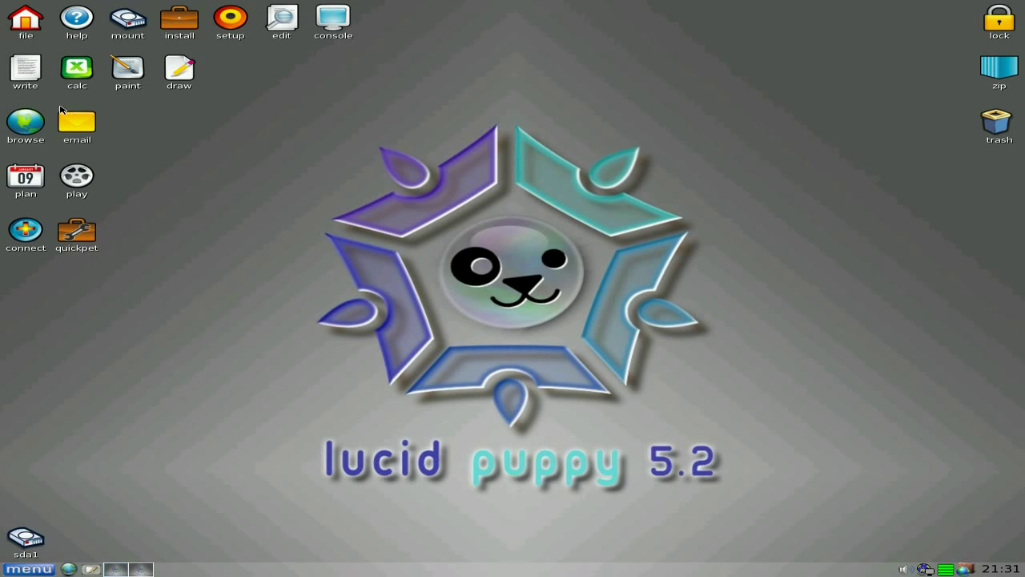
- Launch the word processor, mtPaint, the vector drawing program and the web browser from desktop icons
{"action": "left_click", "coordinate": [28, 76]}
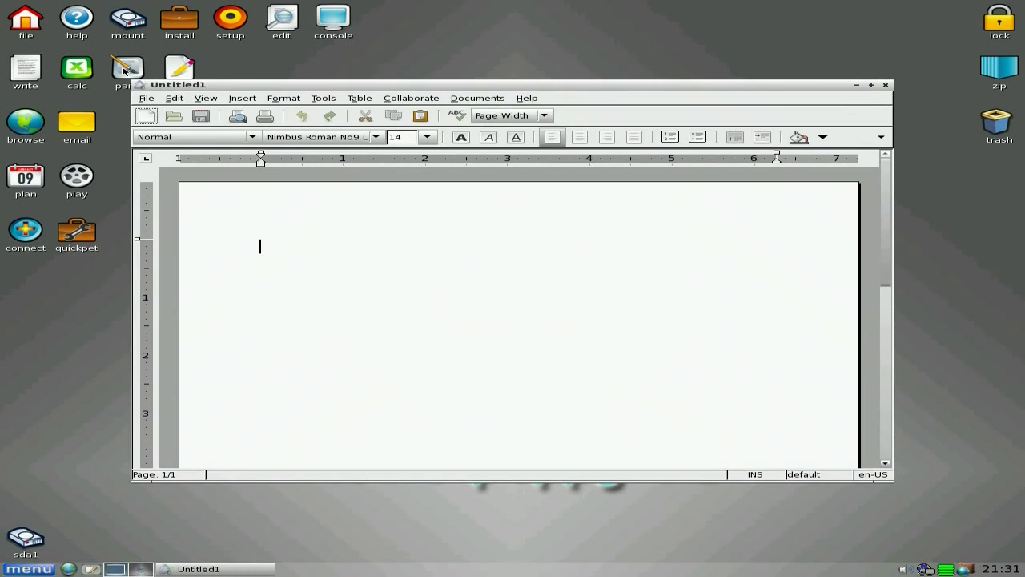
{"action": "left_click", "coordinate": [124, 71]}
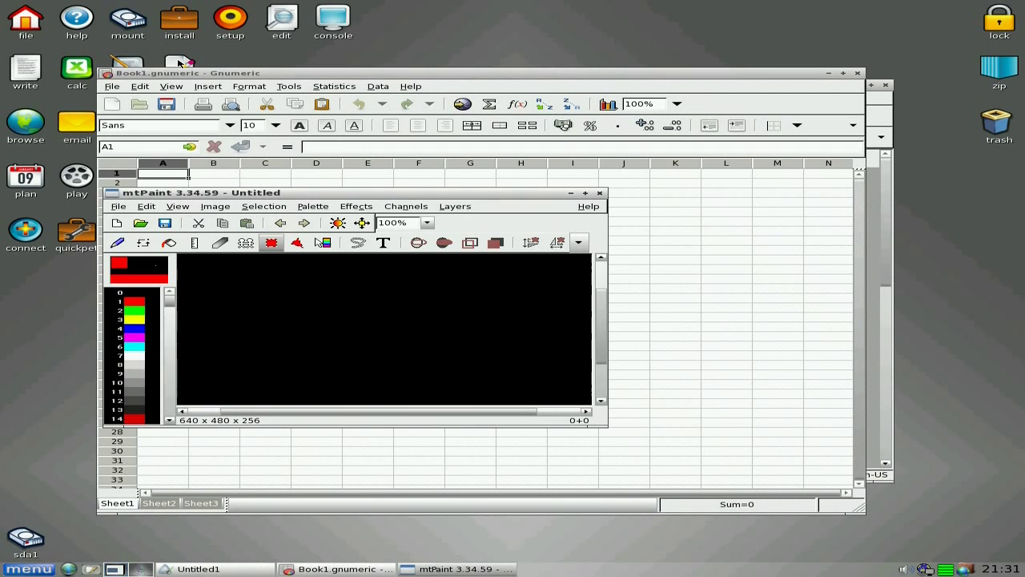
{"action": "left_click", "coordinate": [180, 63]}
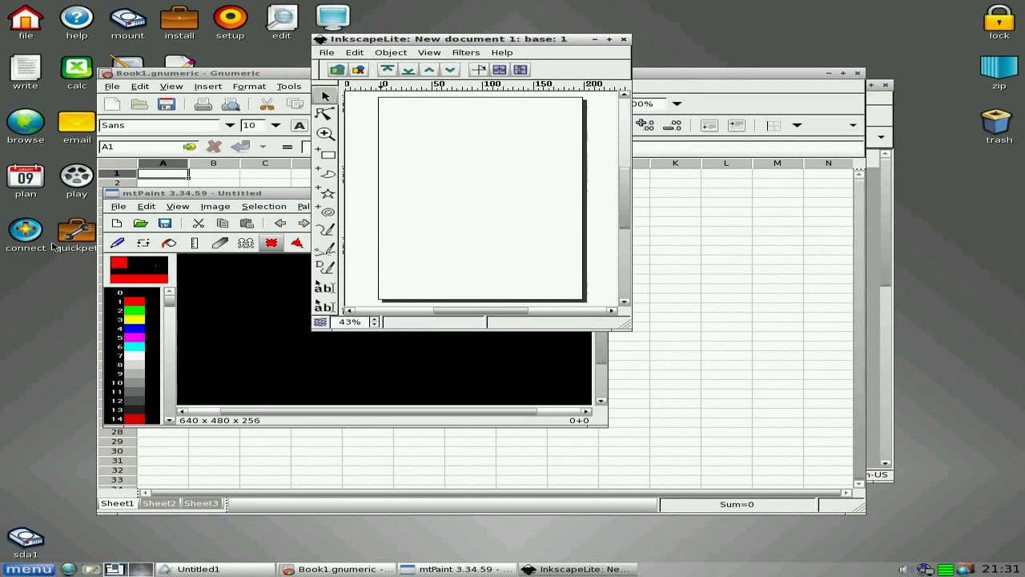
{"action": "left_click", "coordinate": [22, 131]}
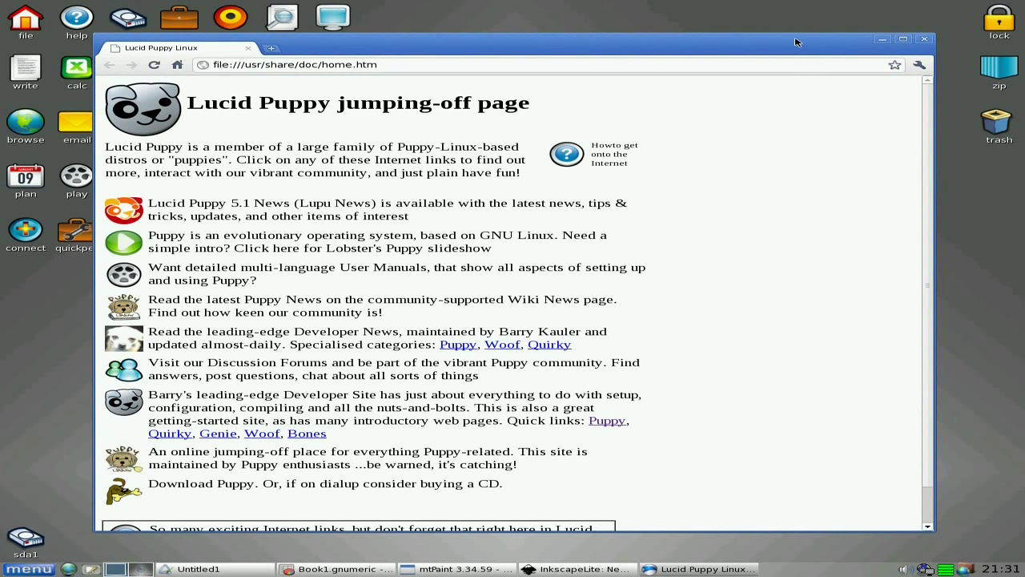
- Move the browser aside, then start Osmo calendar and GNOME MPlayer, placing the player on the right
{"action": "left_click_drag", "start_coordinate": [795, 42], "coordinate": [885, 12]}
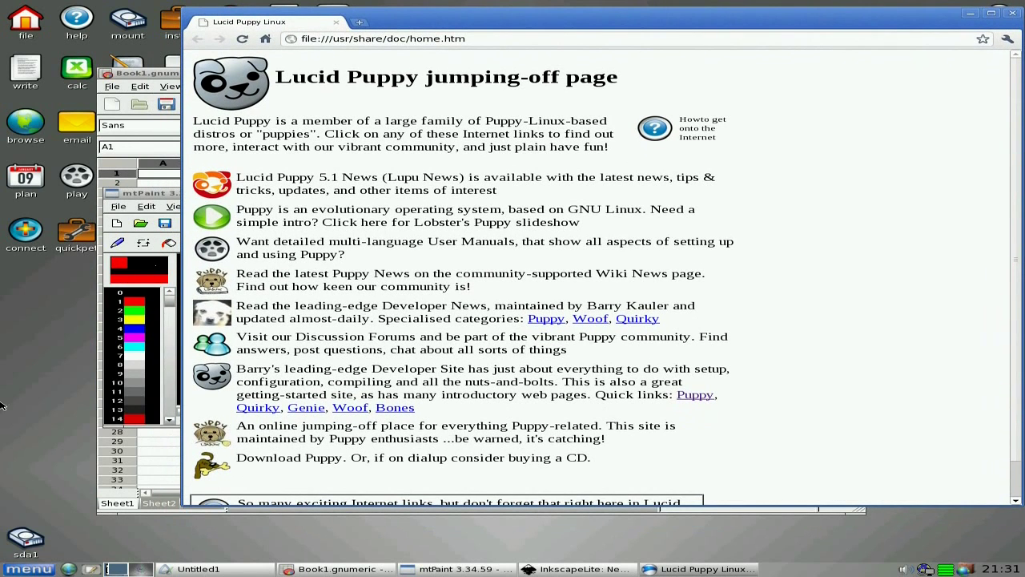
{"action": "left_click", "coordinate": [25, 184]}
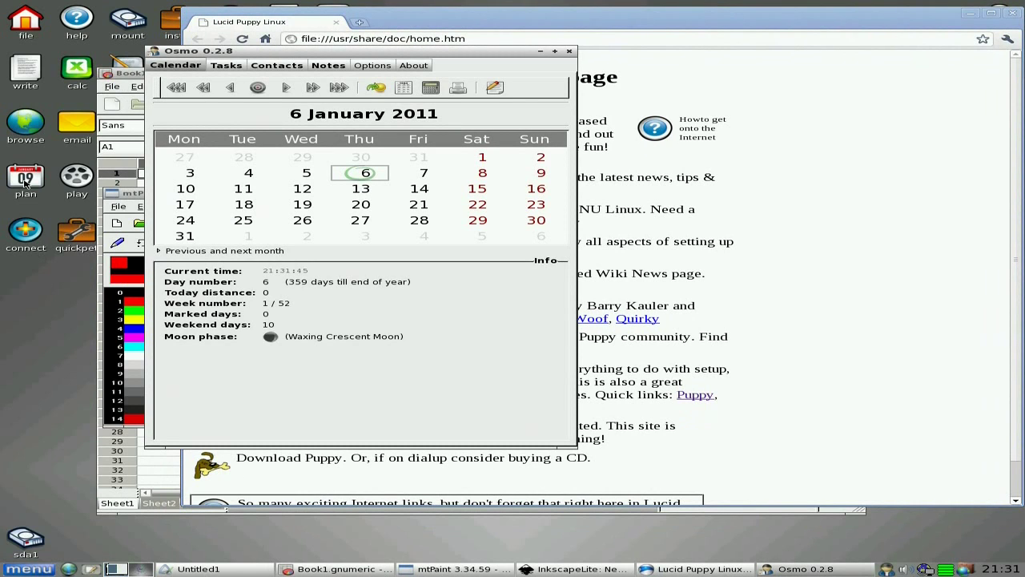
{"action": "left_click", "coordinate": [73, 182]}
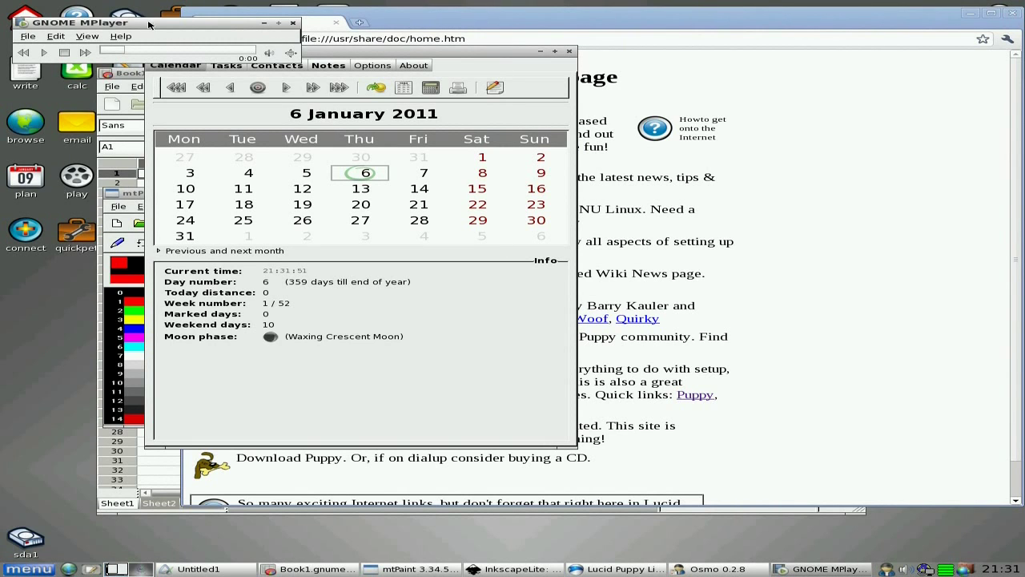
{"action": "left_click_drag", "start_coordinate": [148, 24], "coordinate": [848, 133]}
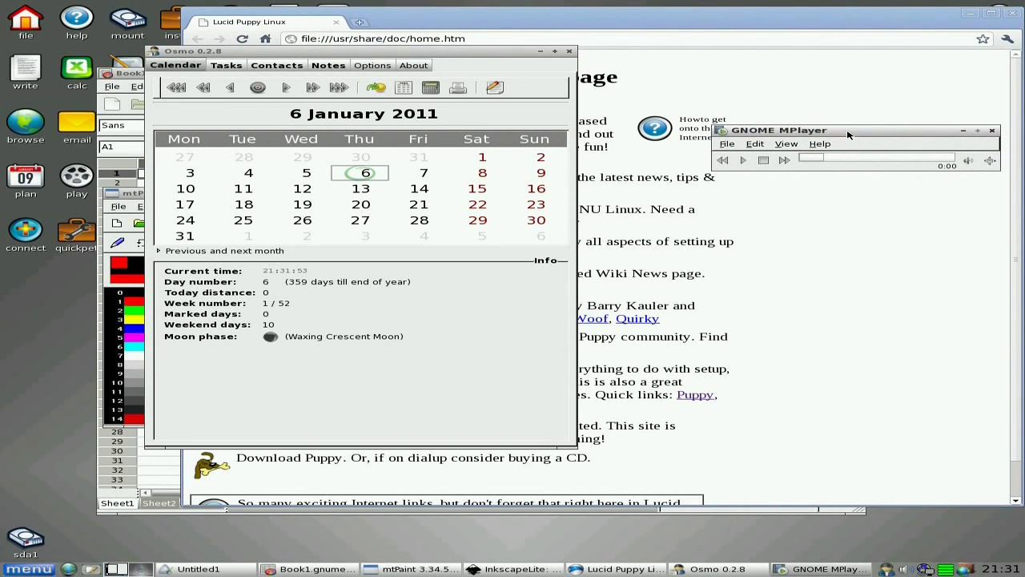
{"action": "left_click", "coordinate": [17, 570]}
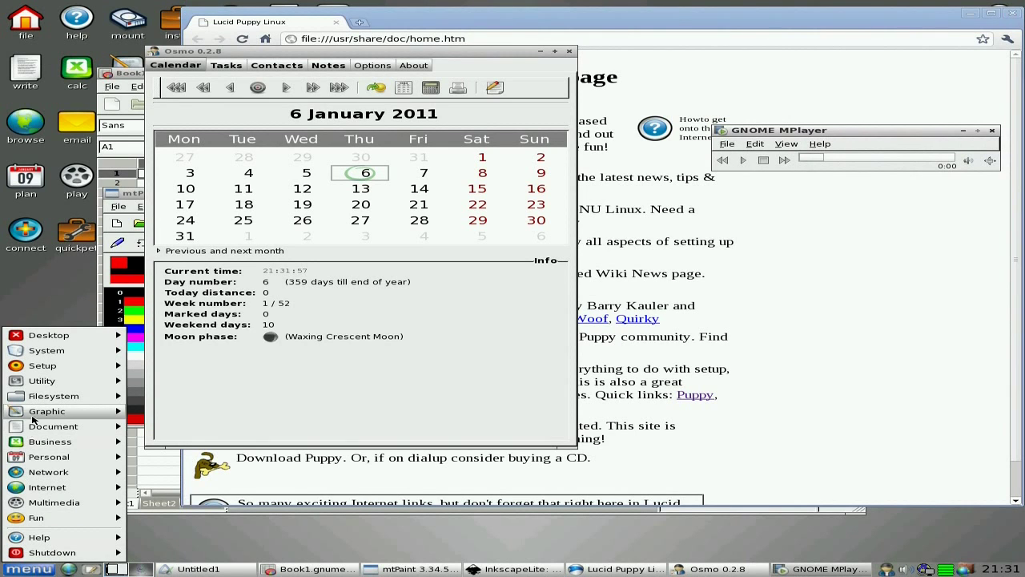
- Open graphics.png in Pictureviewer via Graphic > Graphics Processing and centre its window
{"action": "mouse_move", "coordinate": [33, 408]}
{"action": "mouse_move", "coordinate": [199, 415]}
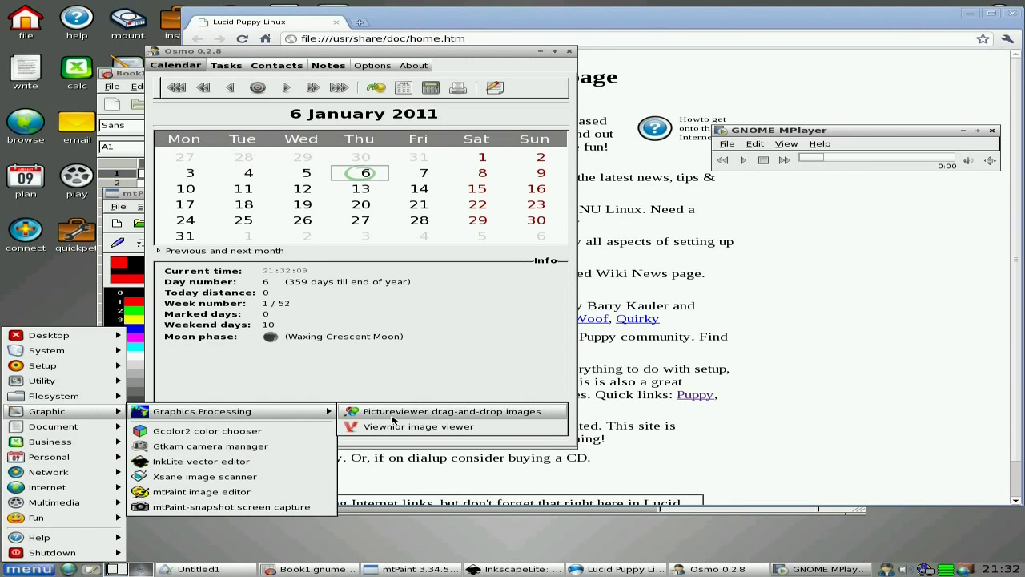
{"action": "left_click", "coordinate": [391, 414]}
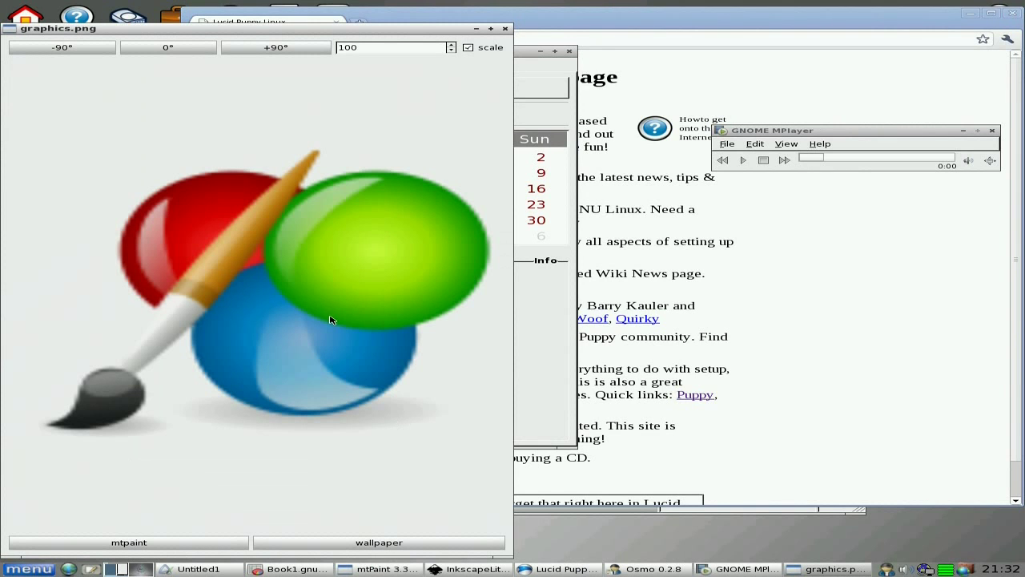
{"action": "left_click_drag", "start_coordinate": [280, 32], "coordinate": [600, 23]}
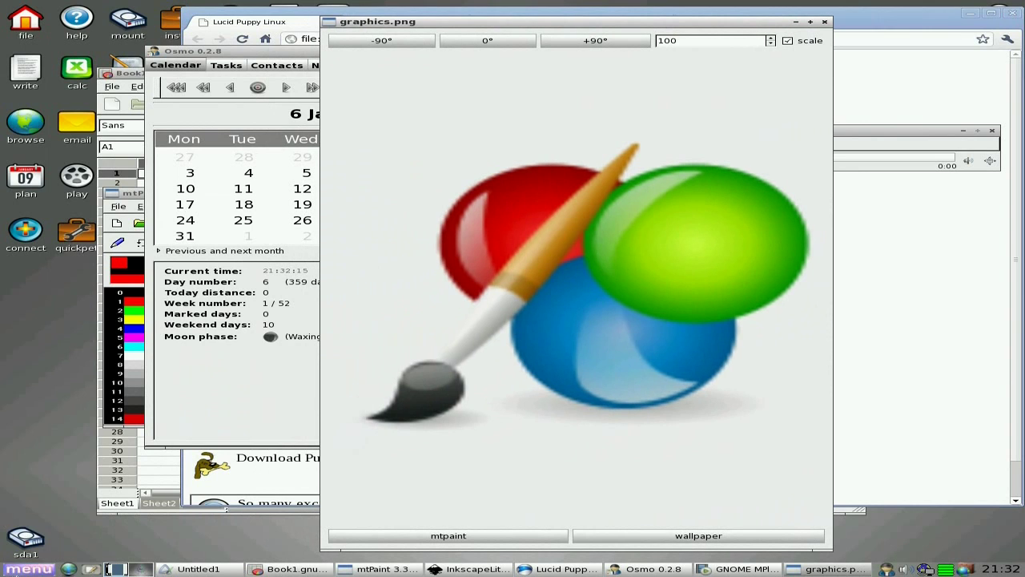
- Reopen the main menu and browse through its categories
{"action": "left_click", "coordinate": [23, 572]}
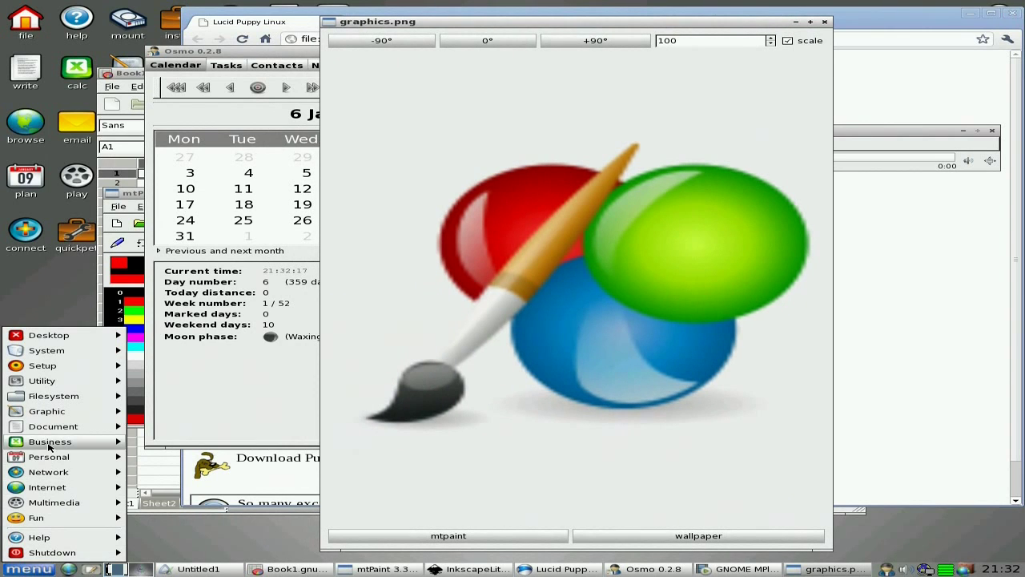
{"action": "mouse_move", "coordinate": [49, 435]}
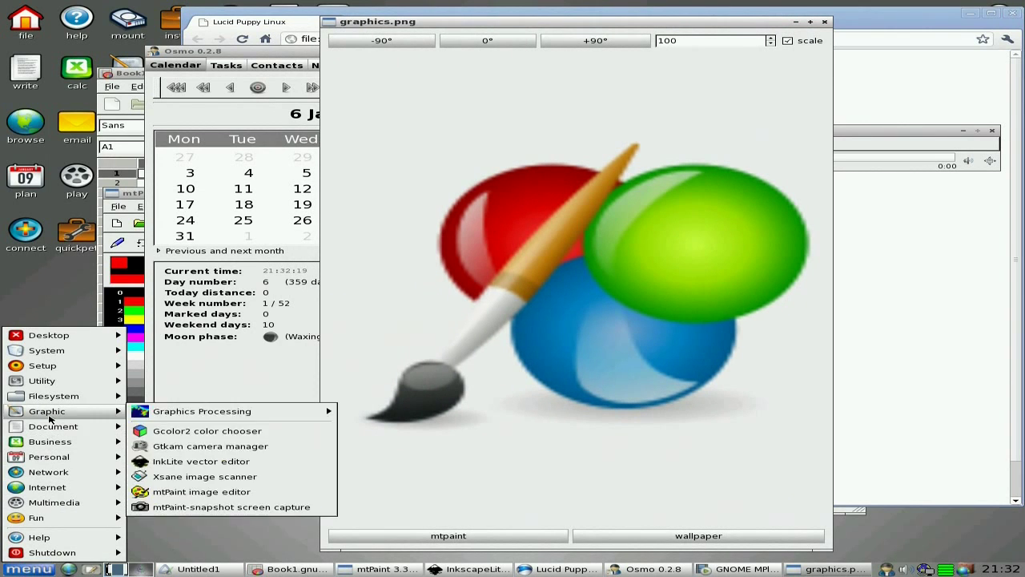
{"action": "mouse_move", "coordinate": [50, 384]}
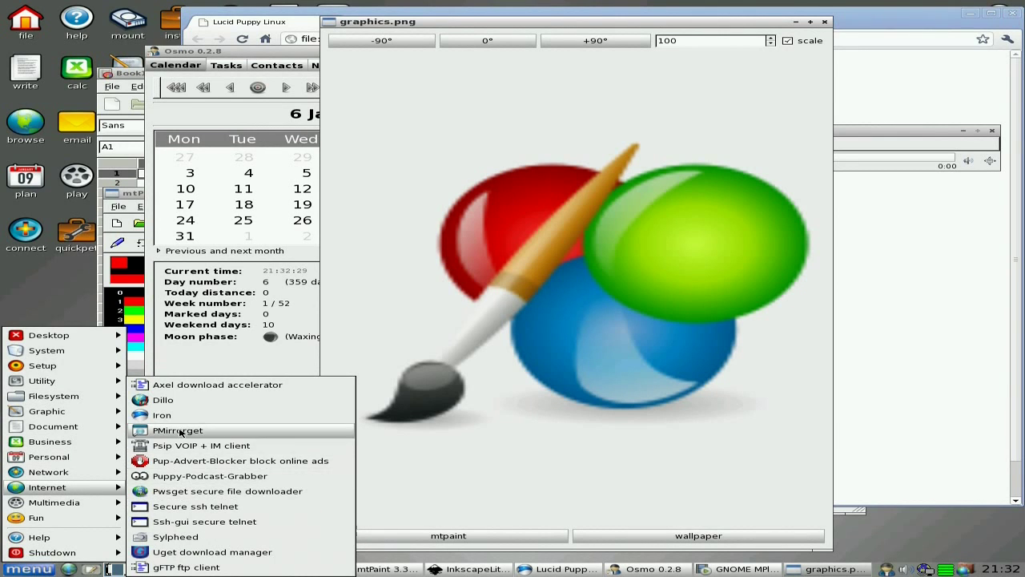
- Launch Dillo from Internet, then pupRadio streaming audio from Multimedia > MediaTools
{"action": "left_click", "coordinate": [163, 400]}
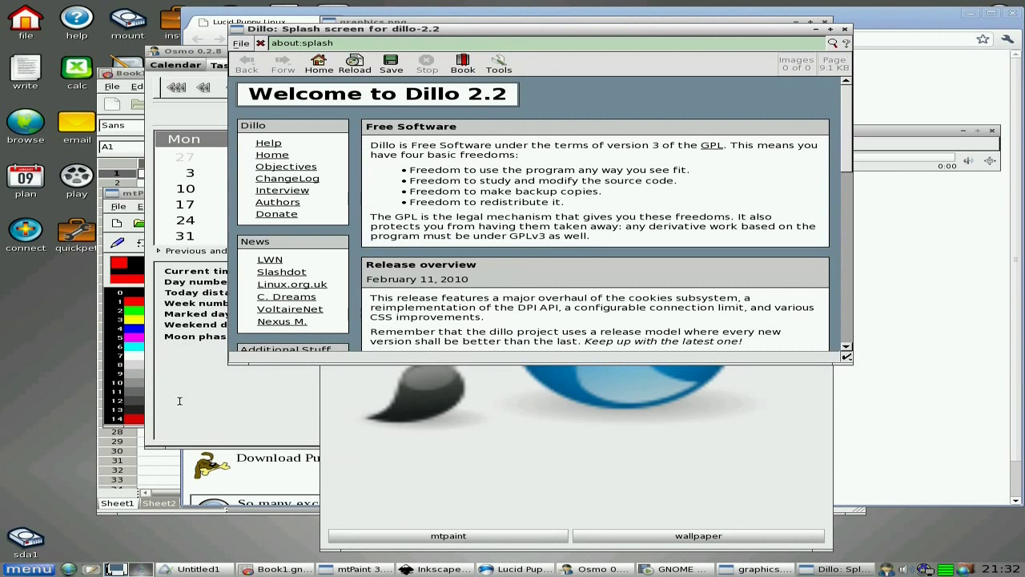
{"action": "left_click", "coordinate": [29, 568]}
{"action": "mouse_move", "coordinate": [53, 502]}
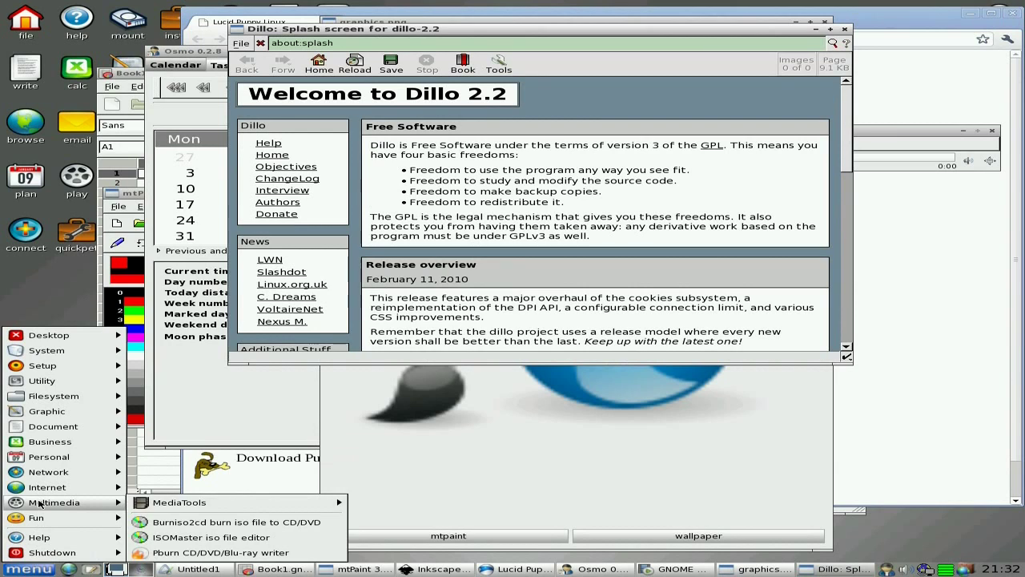
{"action": "mouse_move", "coordinate": [192, 503]}
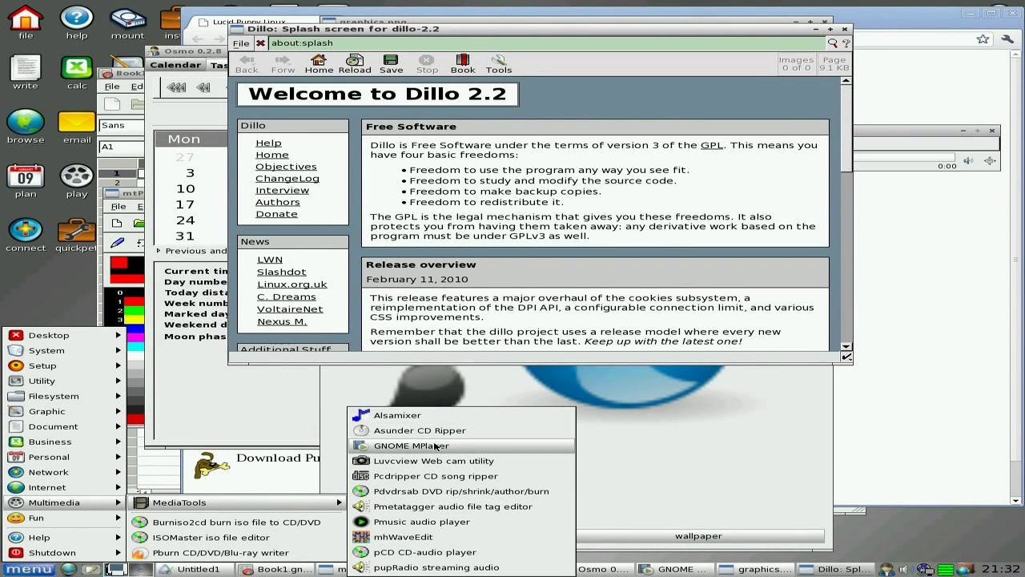
{"action": "left_click", "coordinate": [449, 567]}
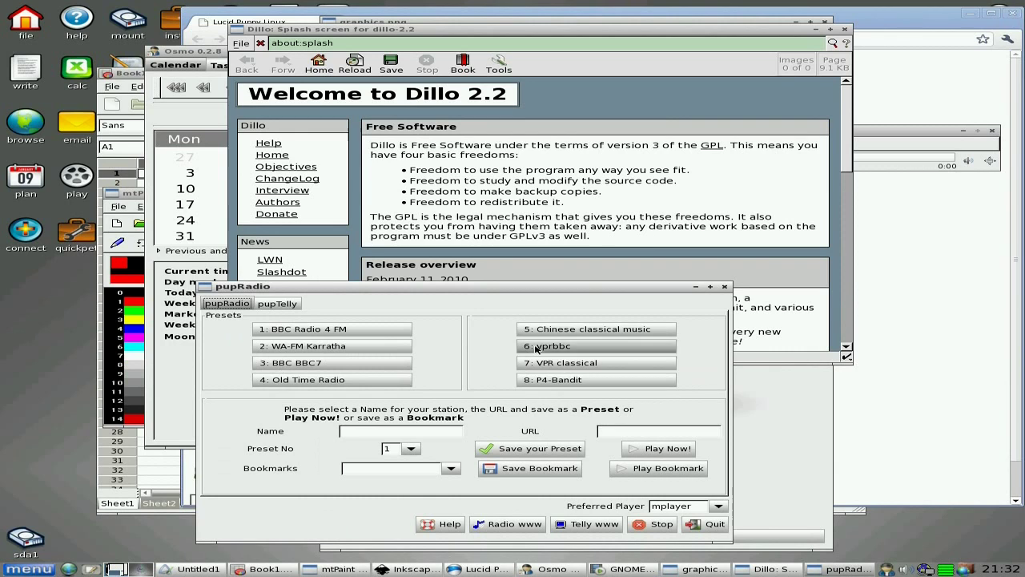
{"action": "left_click", "coordinate": [35, 570]}
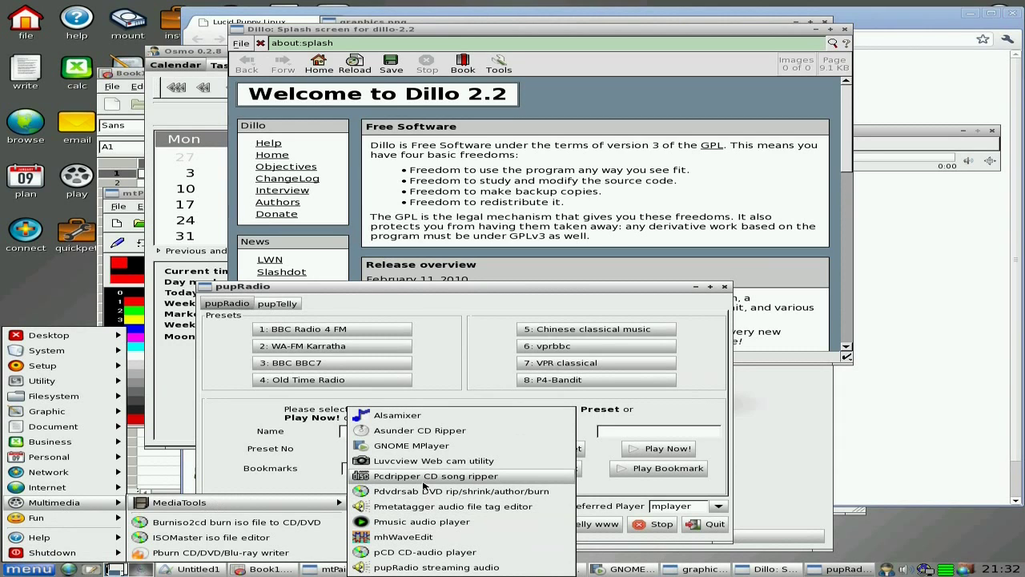
- Launch Asunder CD Ripper and then Alsamixer from Multimedia > MediaTools
{"action": "left_click", "coordinate": [426, 432]}
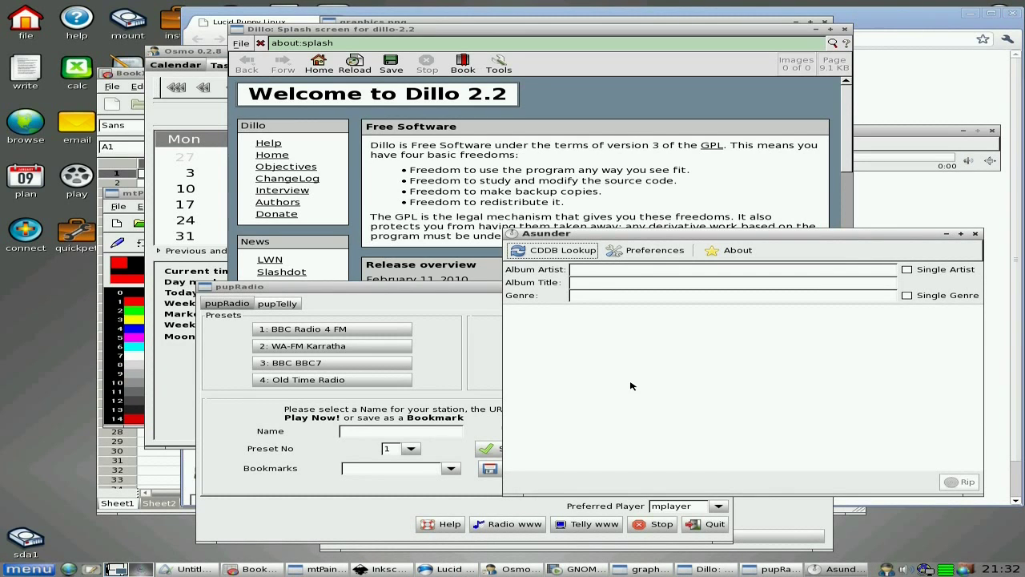
{"action": "left_click", "coordinate": [39, 570]}
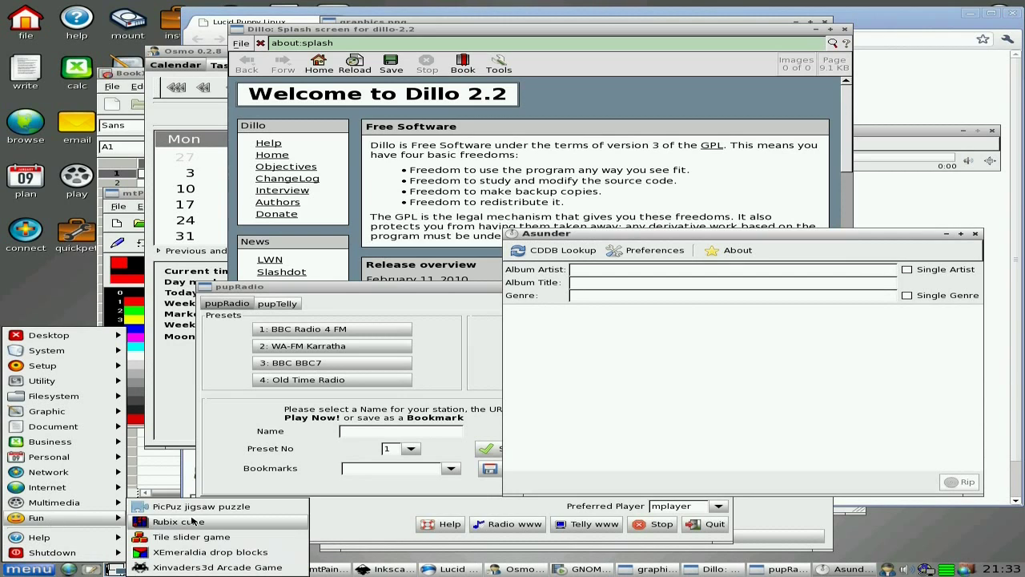
{"action": "mouse_move", "coordinate": [96, 502]}
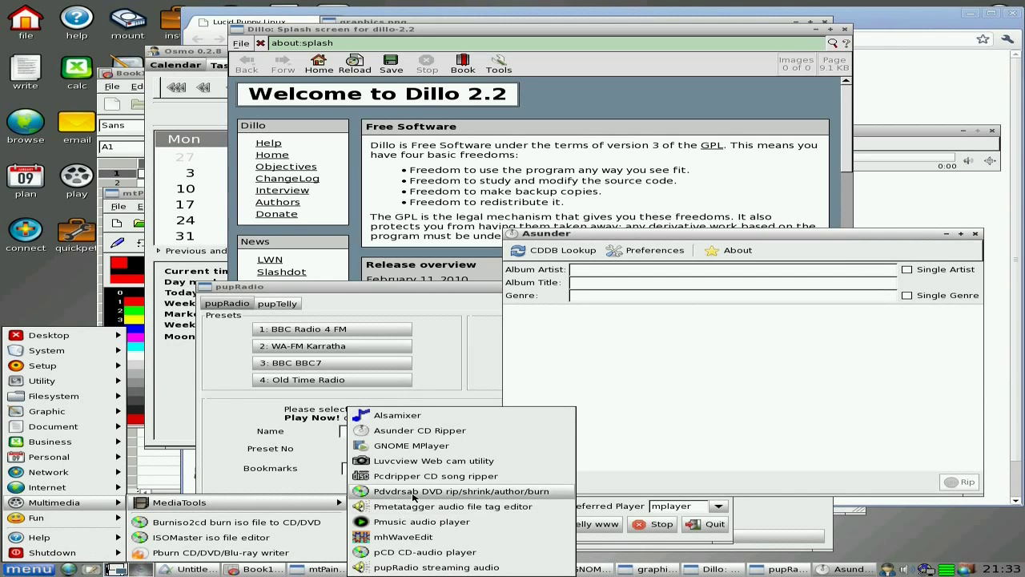
{"action": "left_click", "coordinate": [415, 420]}
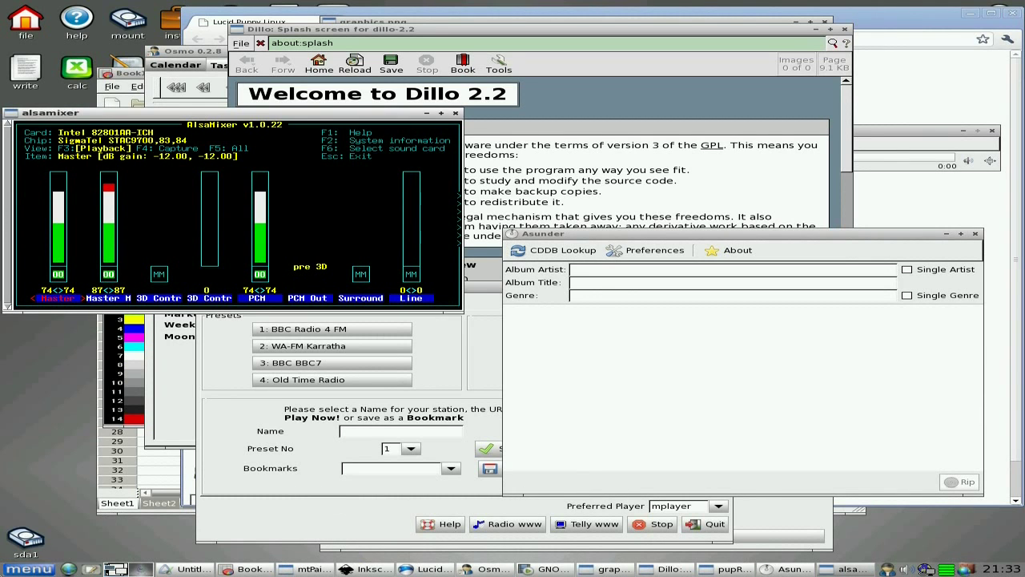
{"action": "left_click", "coordinate": [17, 572]}
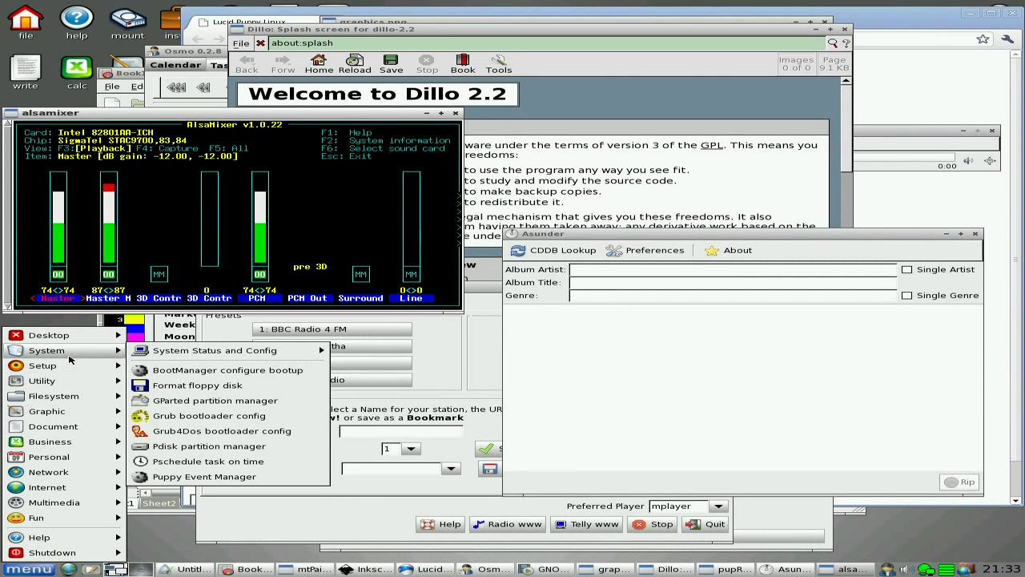
- Open GParted from System to view /dev/sda's partitions, shift the mixer right, and start Quickpet
{"action": "mouse_move", "coordinate": [162, 354]}
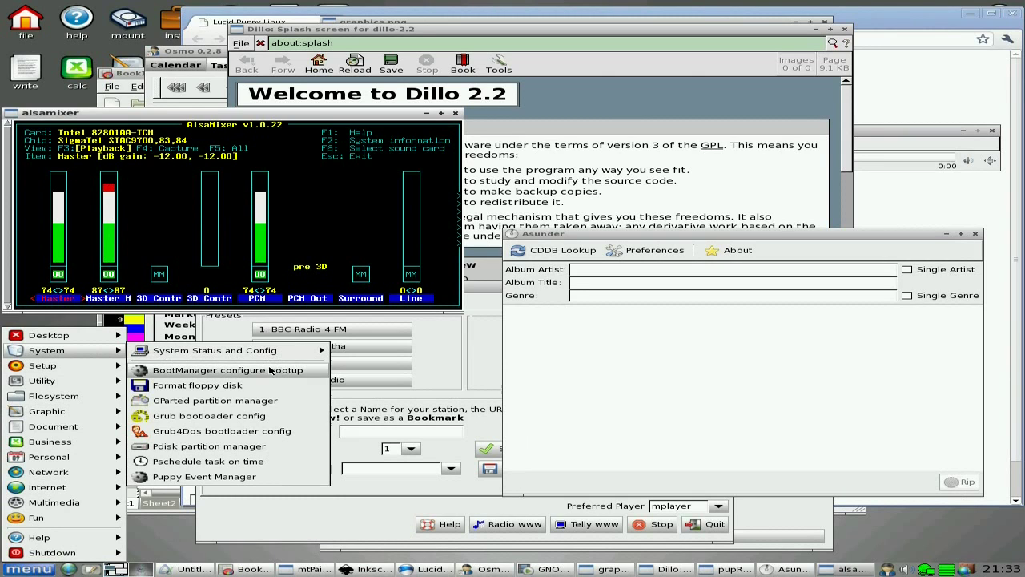
{"action": "left_click", "coordinate": [255, 403]}
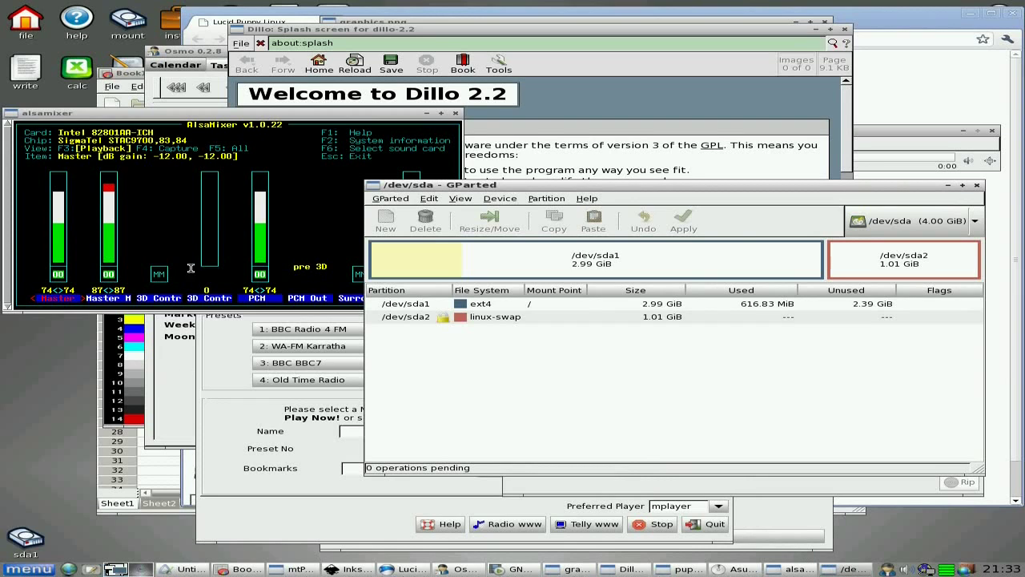
{"action": "left_click_drag", "start_coordinate": [189, 115], "coordinate": [389, 94]}
{"action": "left_click", "coordinate": [68, 238]}
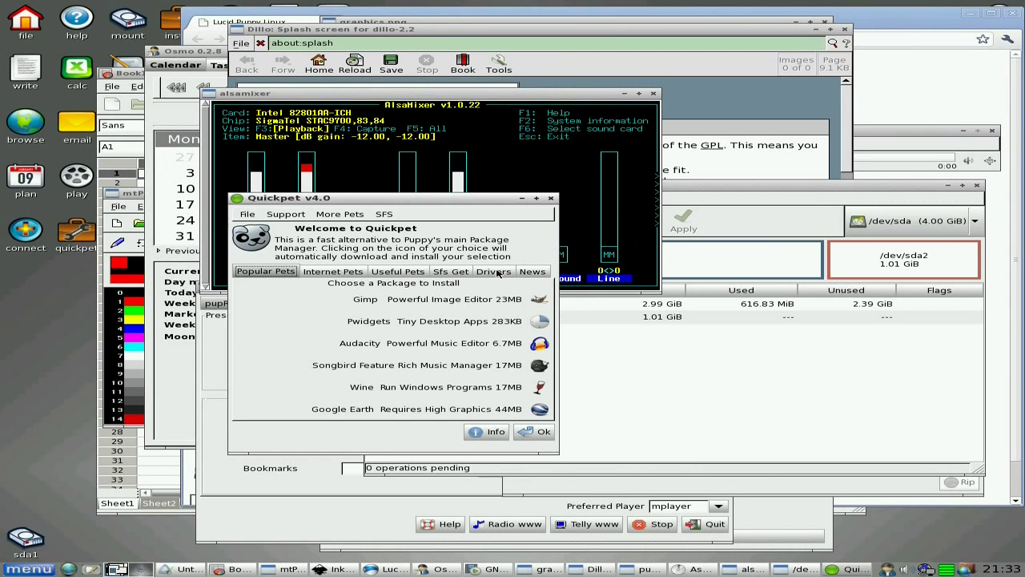
- Open the Lucid Puppy News web page from Quickpet's News section
{"action": "left_click", "coordinate": [532, 272]}
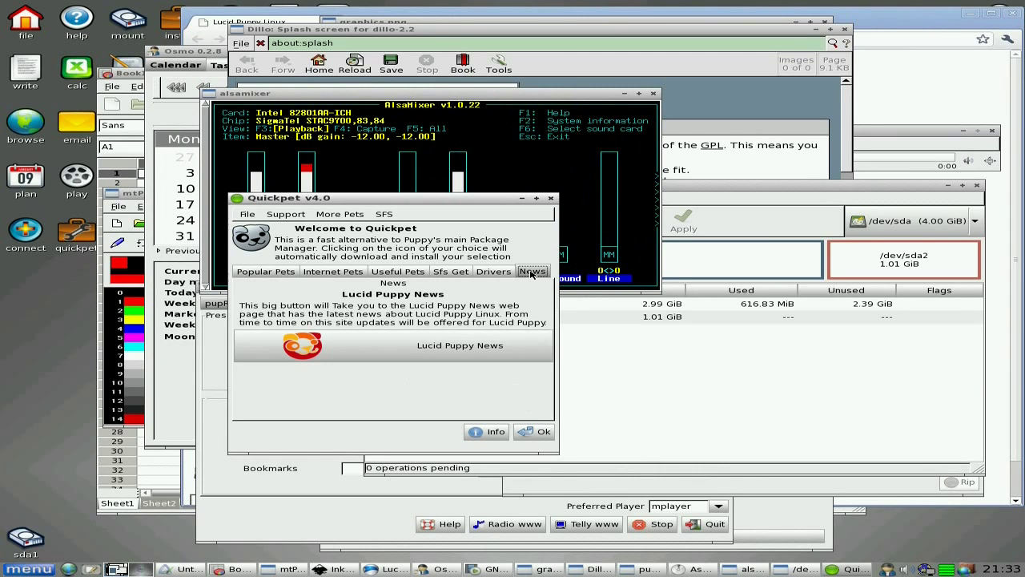
{"action": "left_click", "coordinate": [395, 345]}
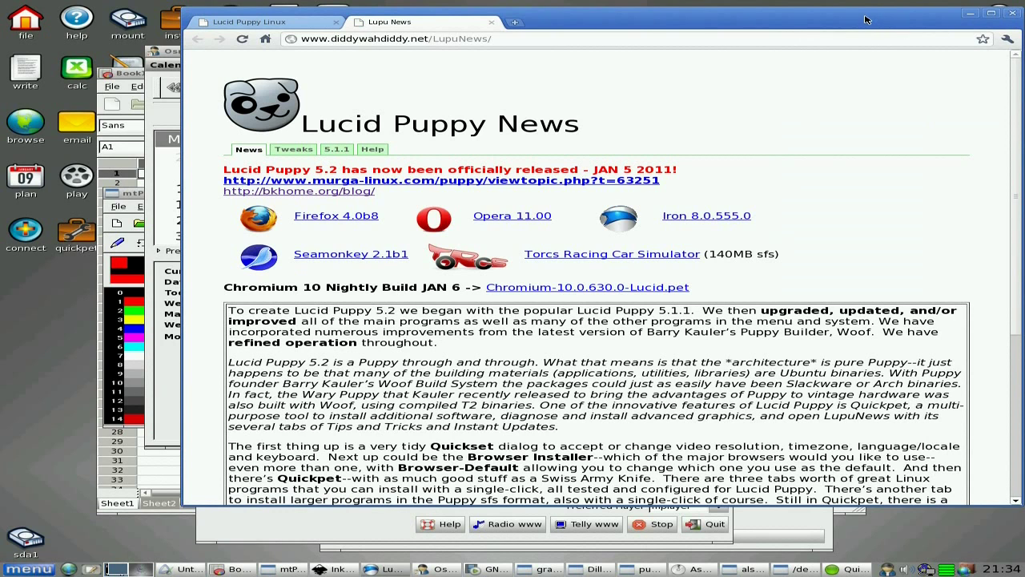
- Maximize Iron, scroll the Lupu News page to the contributors list, then restore the window
{"action": "left_click_drag", "start_coordinate": [864, 14], "coordinate": [832, 8]}
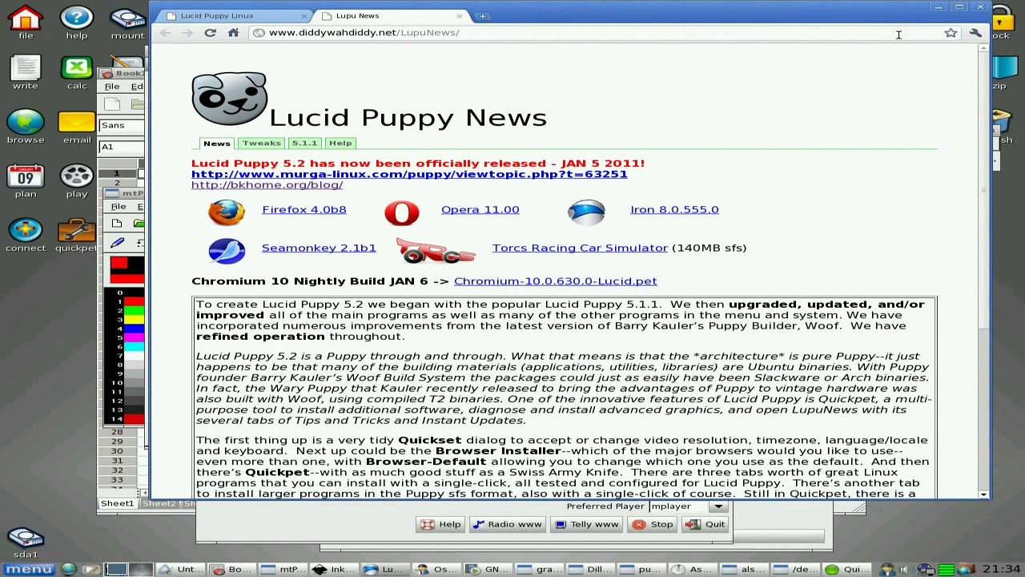
{"action": "left_click", "coordinate": [959, 10]}
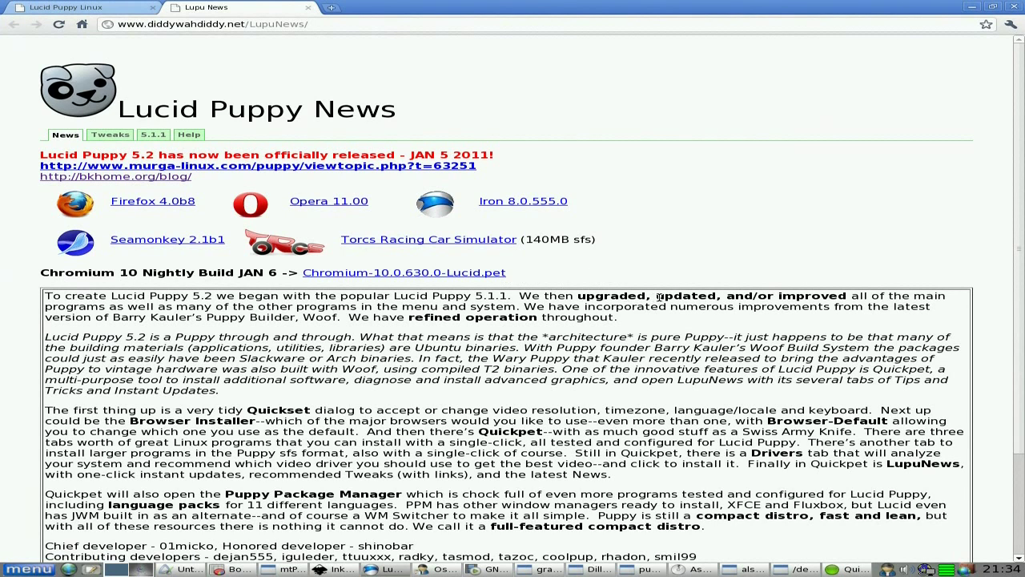
{"action": "scroll", "coordinate": [659, 296], "scroll_direction": "down", "scroll_amount": 2}
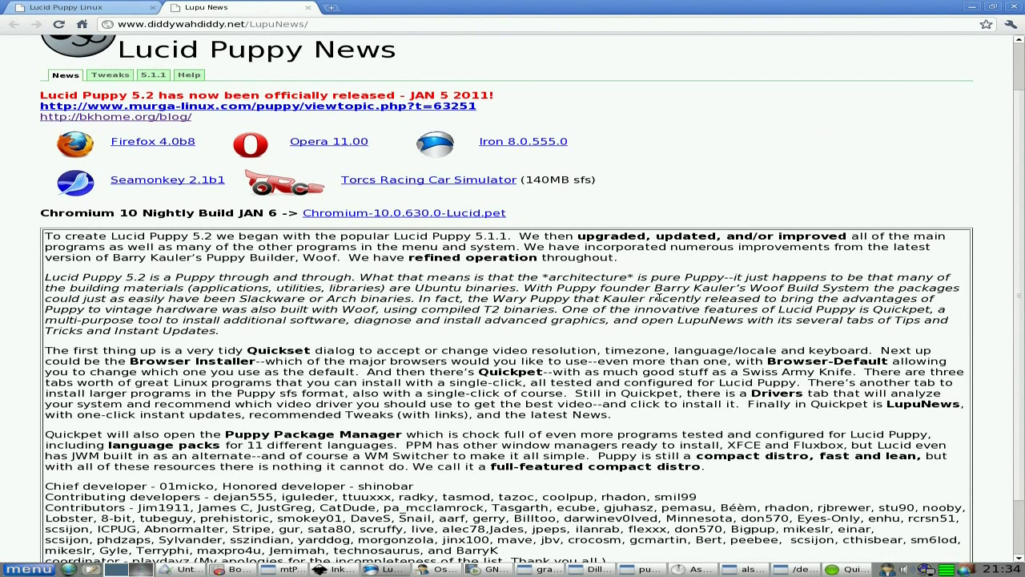
{"action": "scroll", "coordinate": [658, 296], "scroll_direction": "down", "scroll_amount": 2}
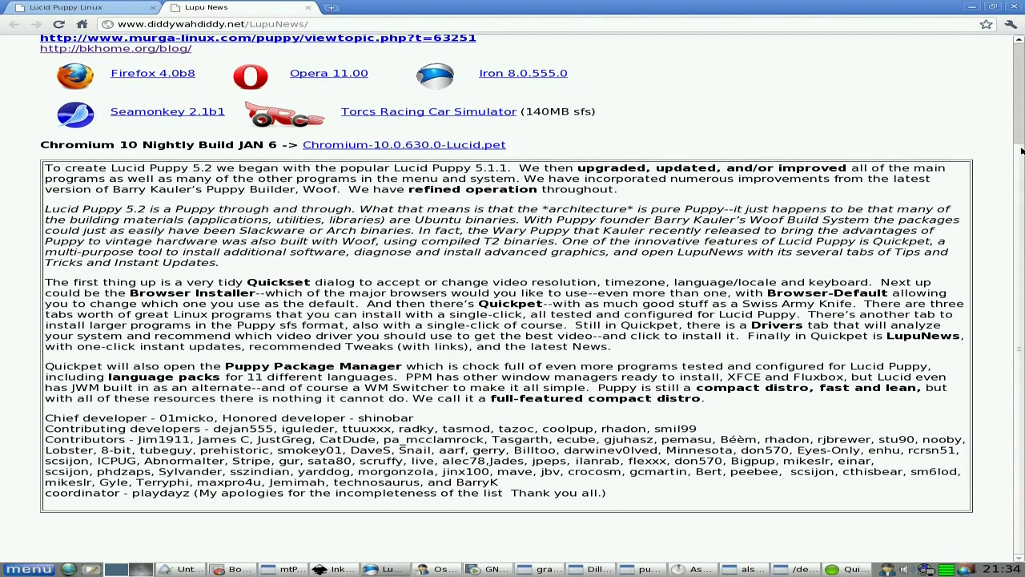
{"action": "left_click", "coordinate": [993, 8]}
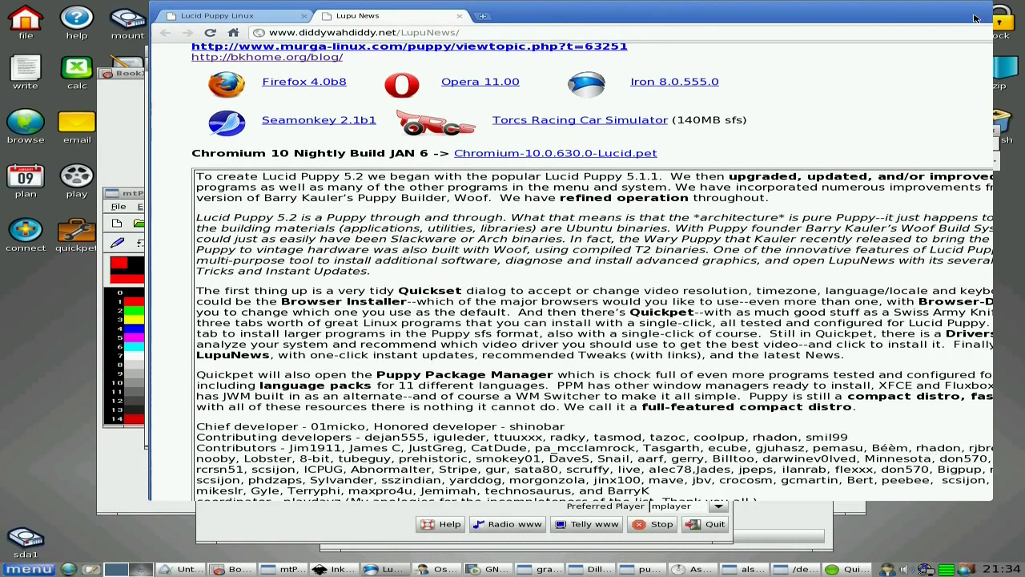
{"action": "left_click", "coordinate": [30, 569]}
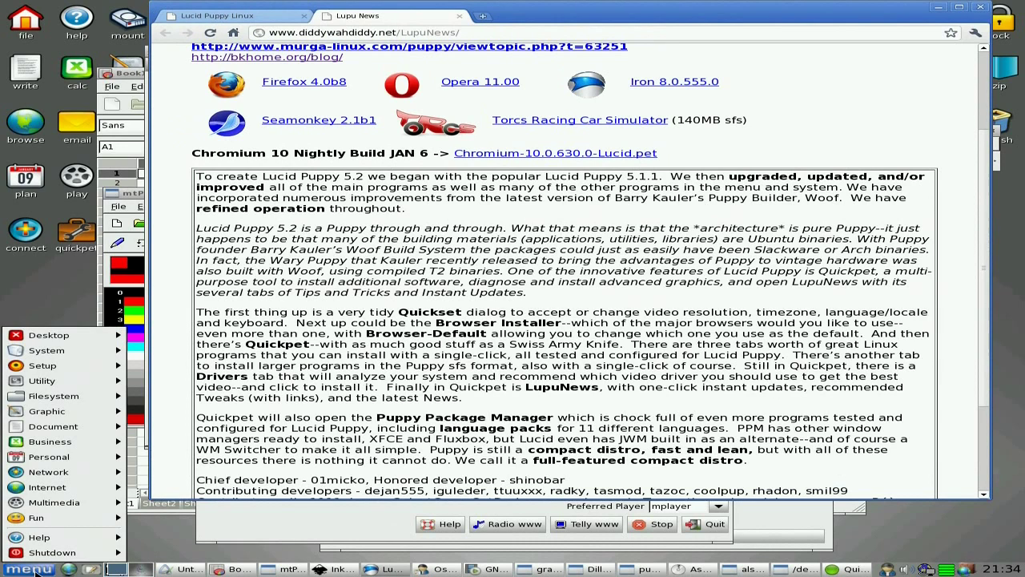
- Launch Htop from System > System Status and Config and centre its window
{"action": "mouse_move", "coordinate": [77, 352]}
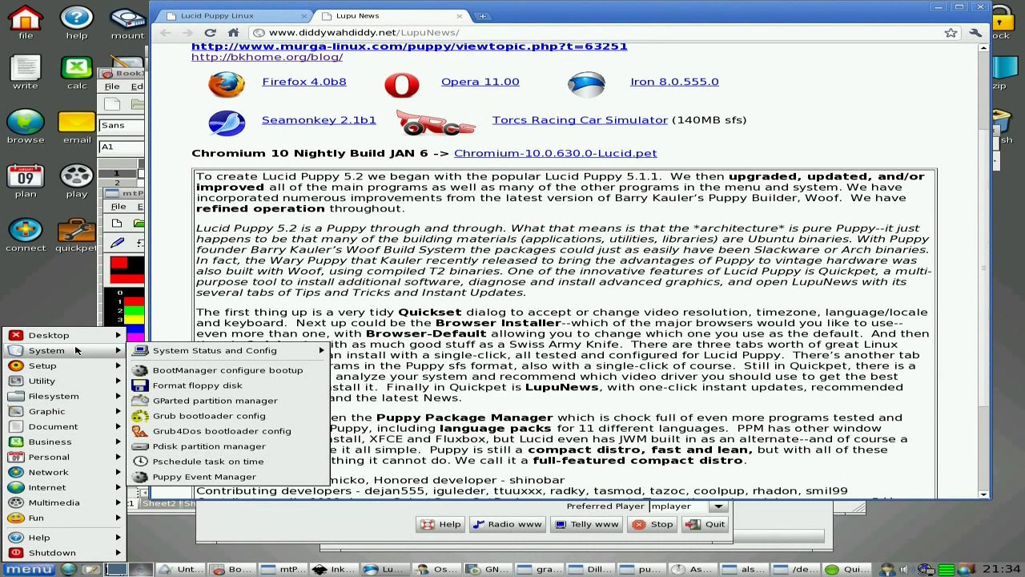
{"action": "mouse_move", "coordinate": [183, 352]}
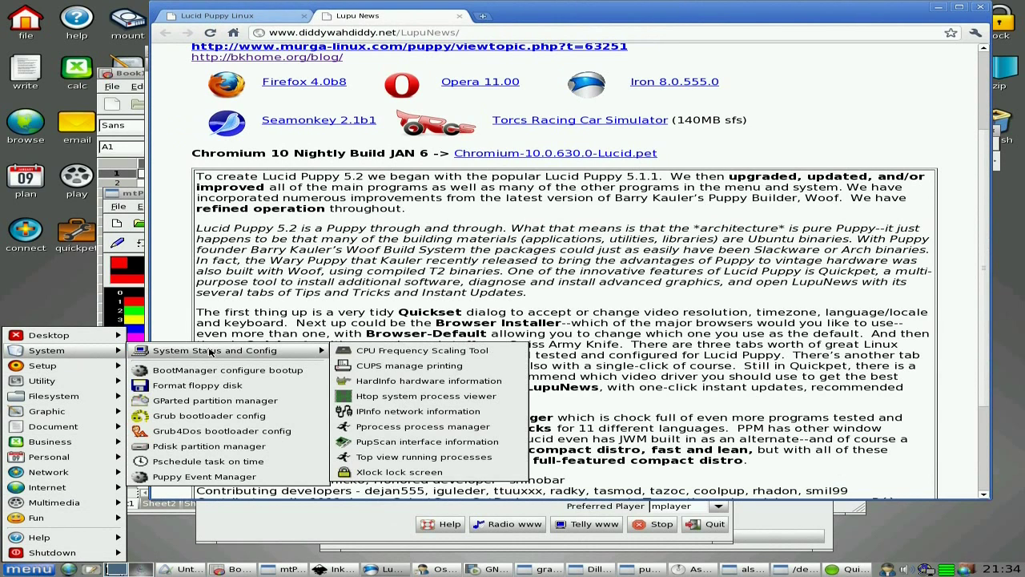
{"action": "left_click", "coordinate": [412, 397]}
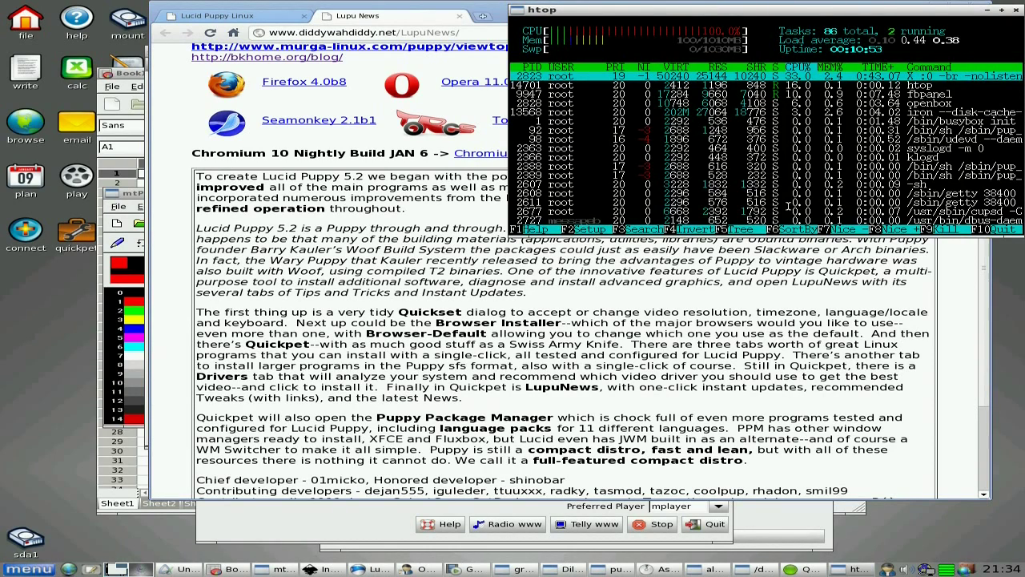
{"action": "left_click_drag", "start_coordinate": [818, 14], "coordinate": [639, 63]}
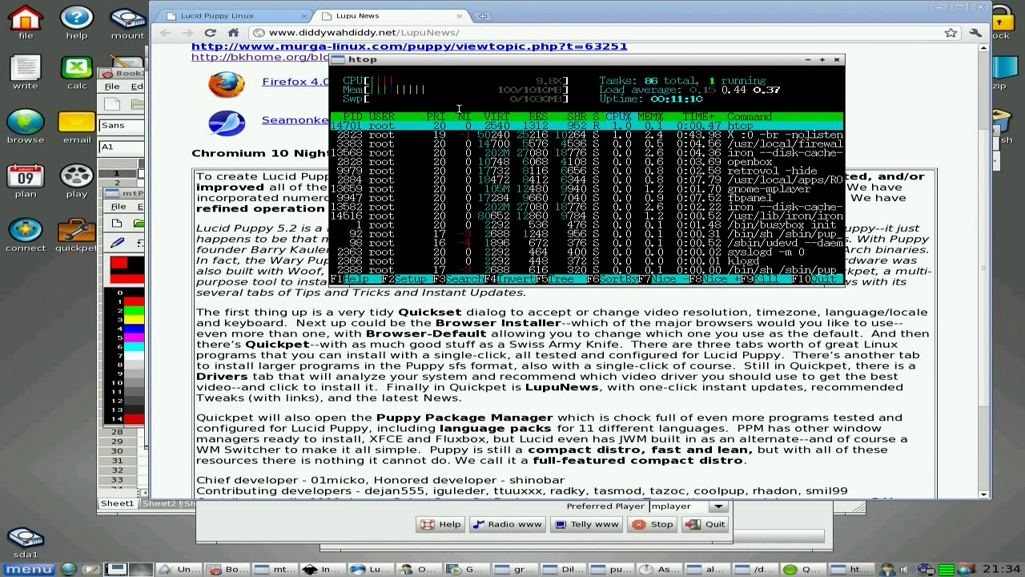
- Close the browser, Dillo, image viewer, media player, InkscapeLite, GParted, Osmo, Quickpet and Asunder windows
{"action": "left_click", "coordinate": [978, 8]}
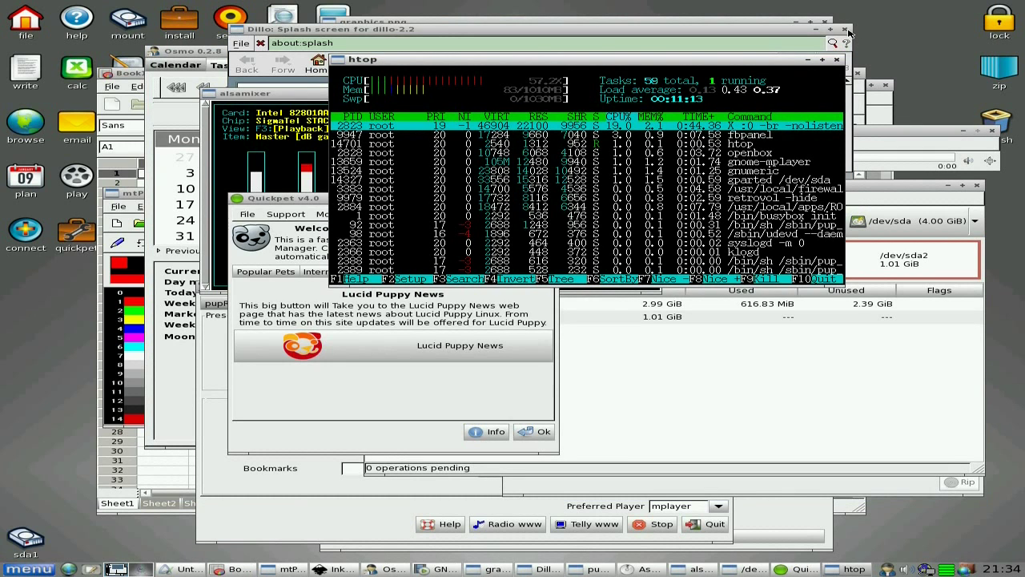
{"action": "left_click", "coordinate": [842, 30]}
{"action": "left_click", "coordinate": [825, 22]}
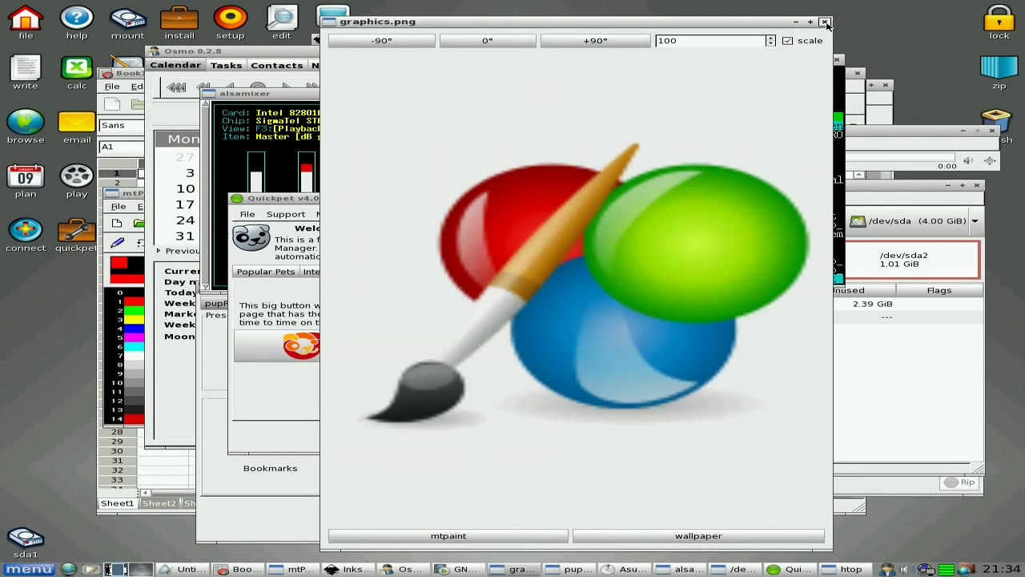
{"action": "left_click", "coordinate": [991, 130]}
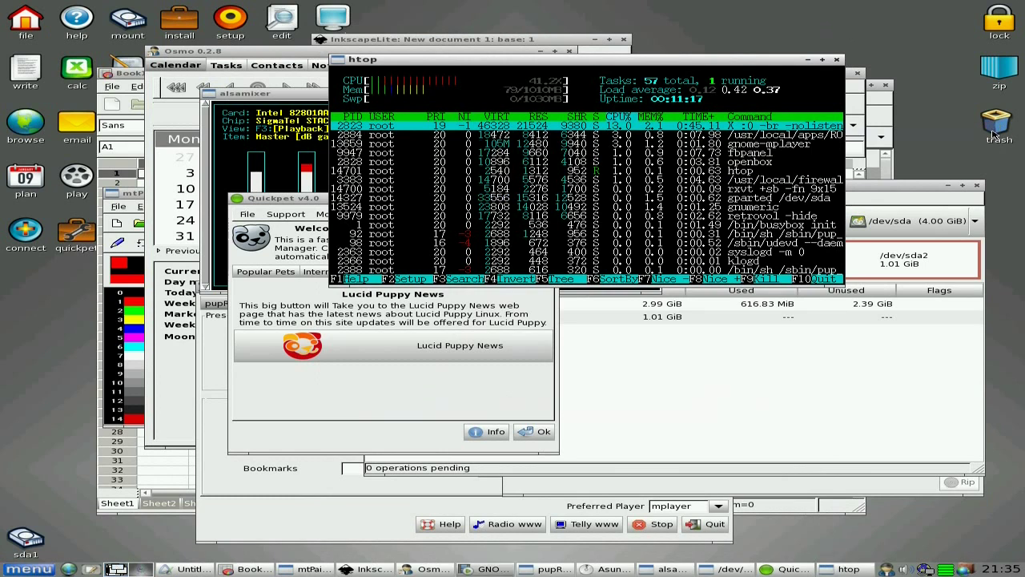
{"action": "left_click", "coordinate": [623, 38]}
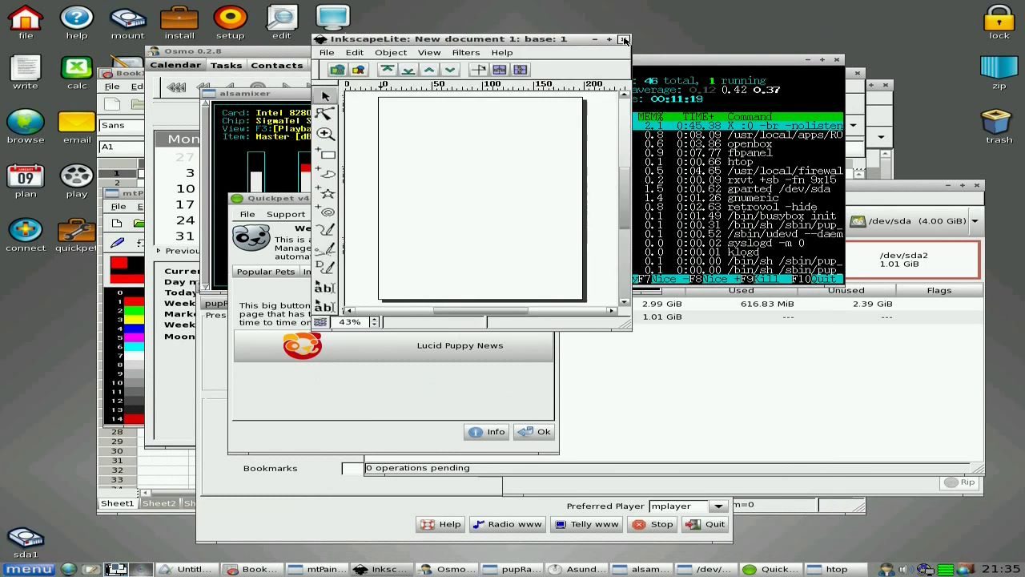
{"action": "left_click", "coordinate": [976, 185]}
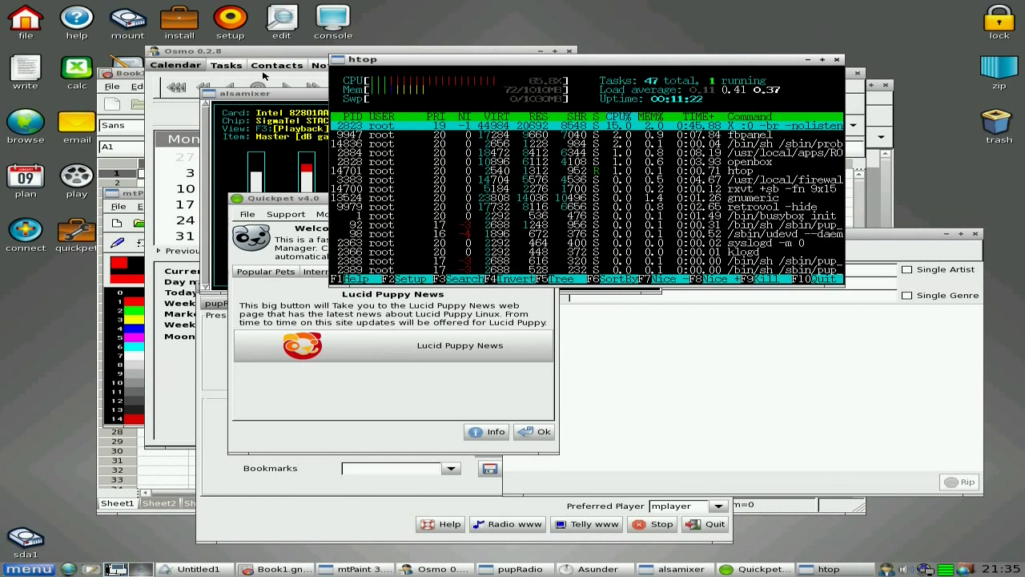
{"action": "left_click", "coordinate": [570, 51]}
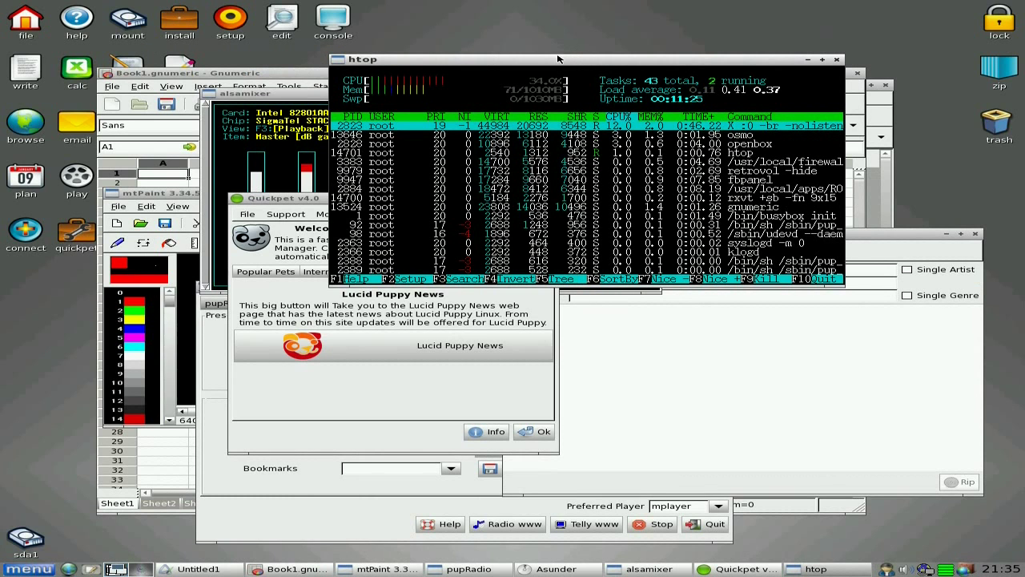
{"action": "left_click", "coordinate": [528, 436]}
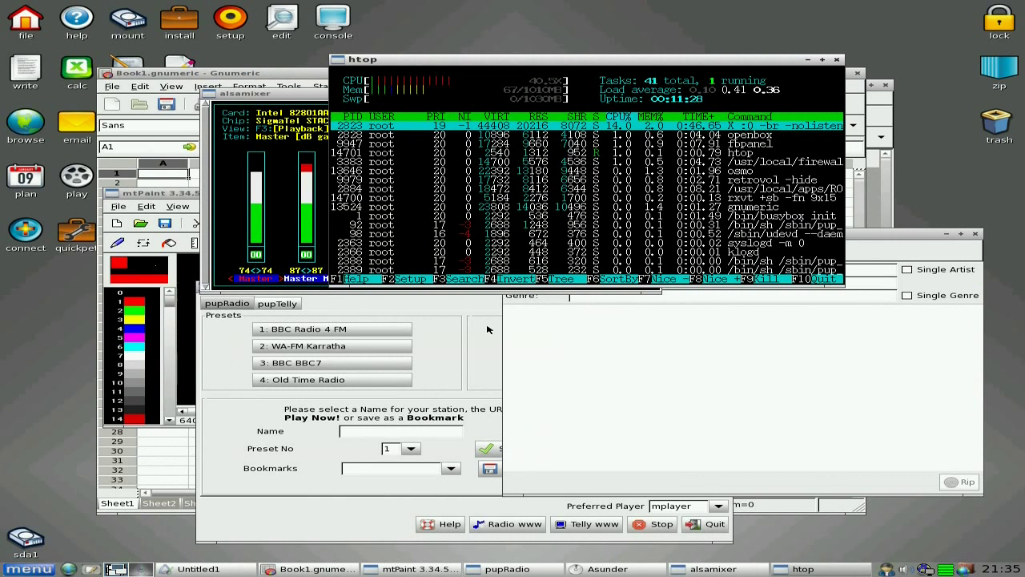
{"action": "left_click", "coordinate": [975, 235]}
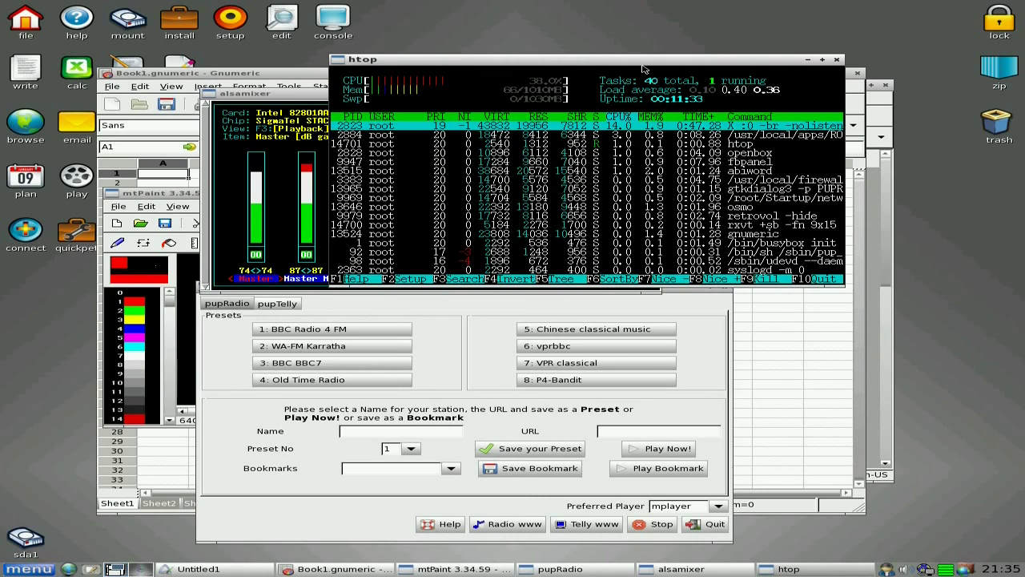
- Close alsamixer, Gnumeric, AbiWord and mtPaint, then quit pupRadio
{"action": "left_click_drag", "start_coordinate": [638, 67], "coordinate": [515, 302]}
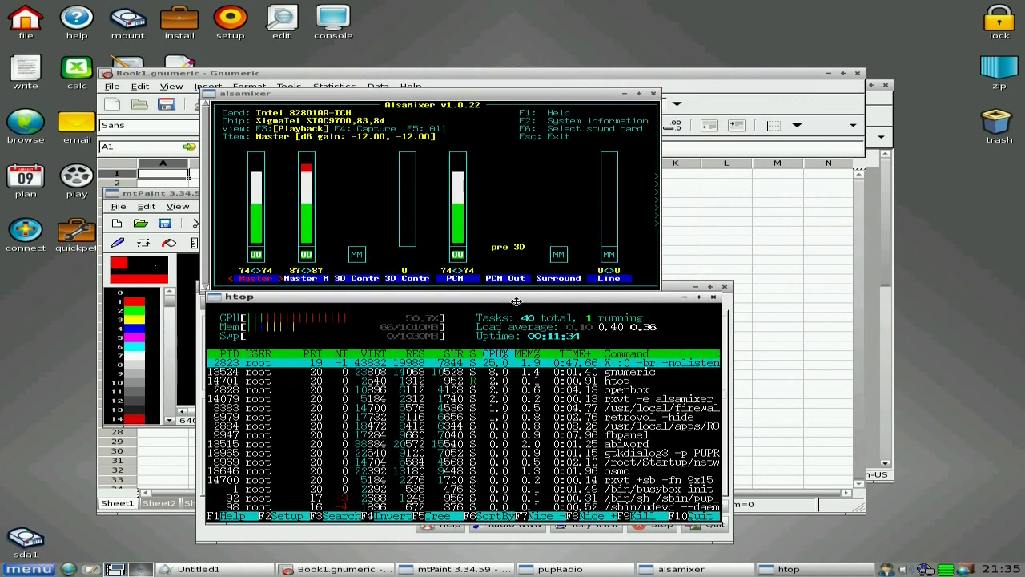
{"action": "left_click", "coordinate": [653, 94]}
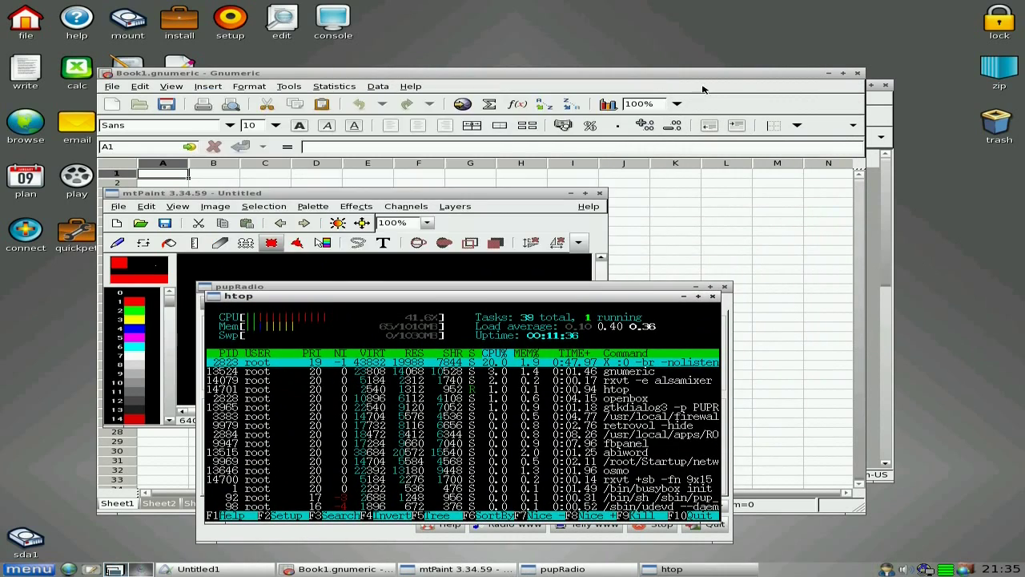
{"action": "left_click", "coordinate": [859, 75]}
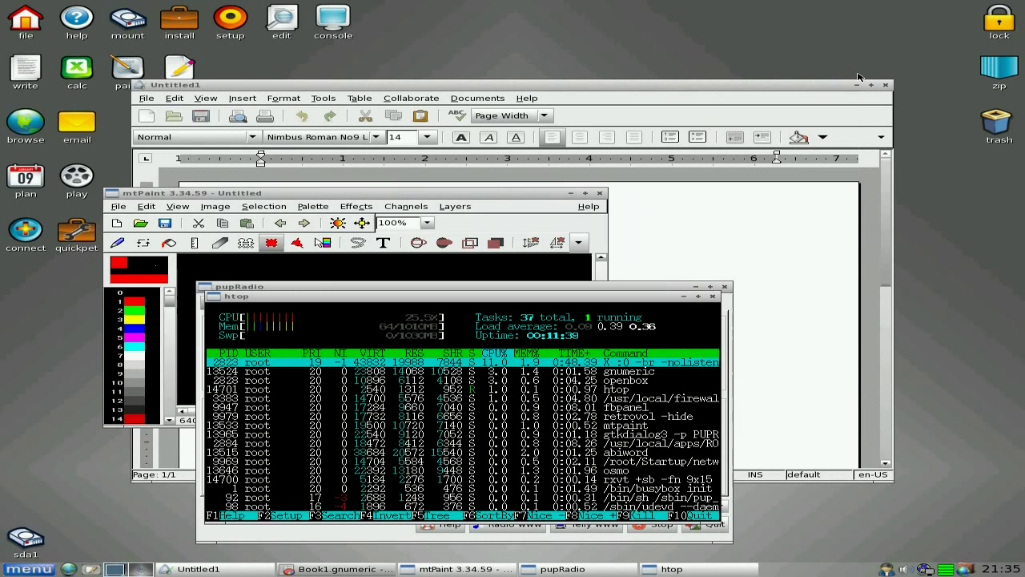
{"action": "left_click", "coordinate": [886, 87]}
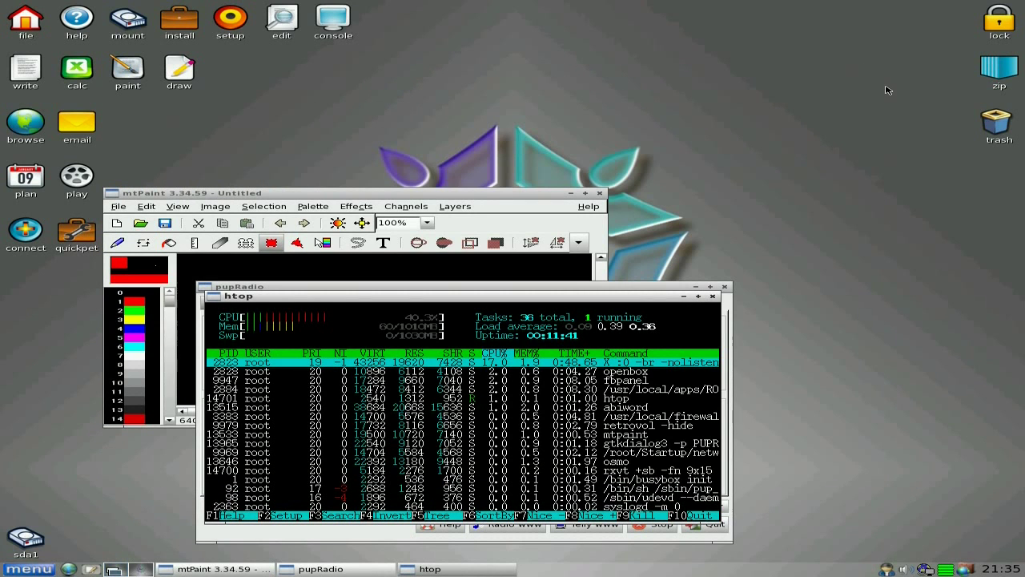
{"action": "left_click", "coordinate": [601, 194]}
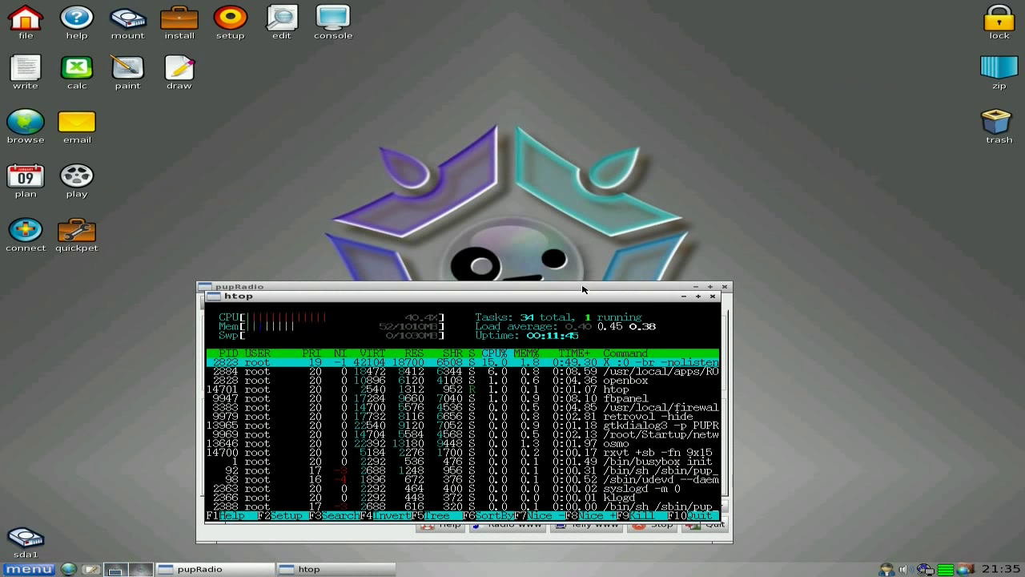
{"action": "left_click_drag", "start_coordinate": [581, 286], "coordinate": [665, 25]}
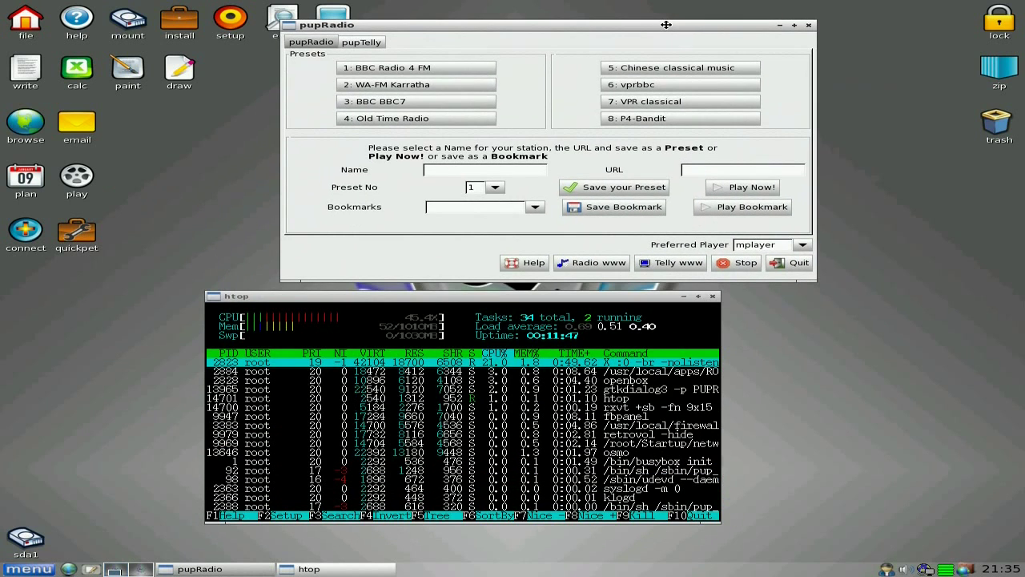
{"action": "left_click", "coordinate": [798, 265]}
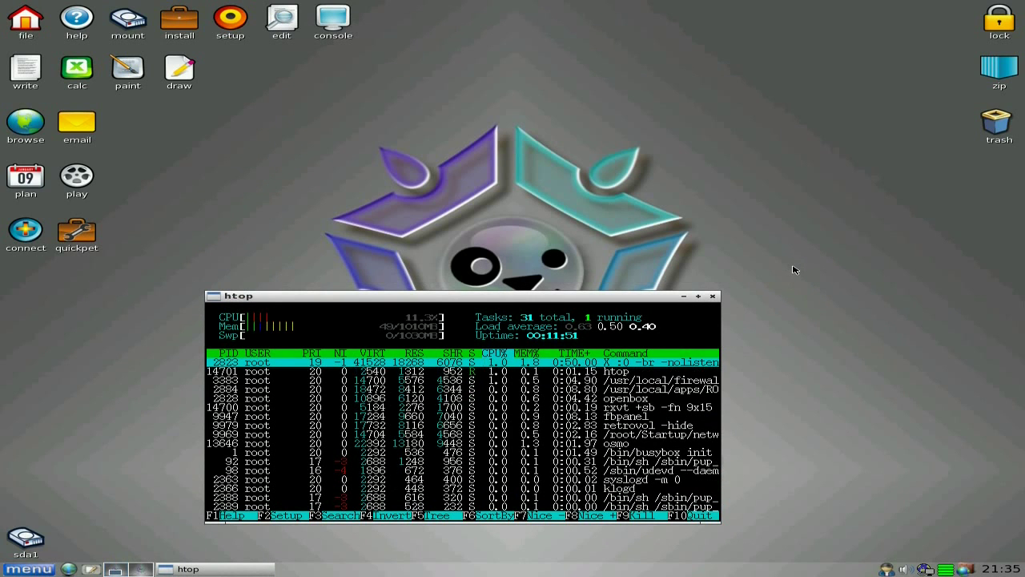
- Close htop and quit the organiser app from its tray icon menu
{"action": "left_click_drag", "start_coordinate": [538, 302], "coordinate": [569, 169]}
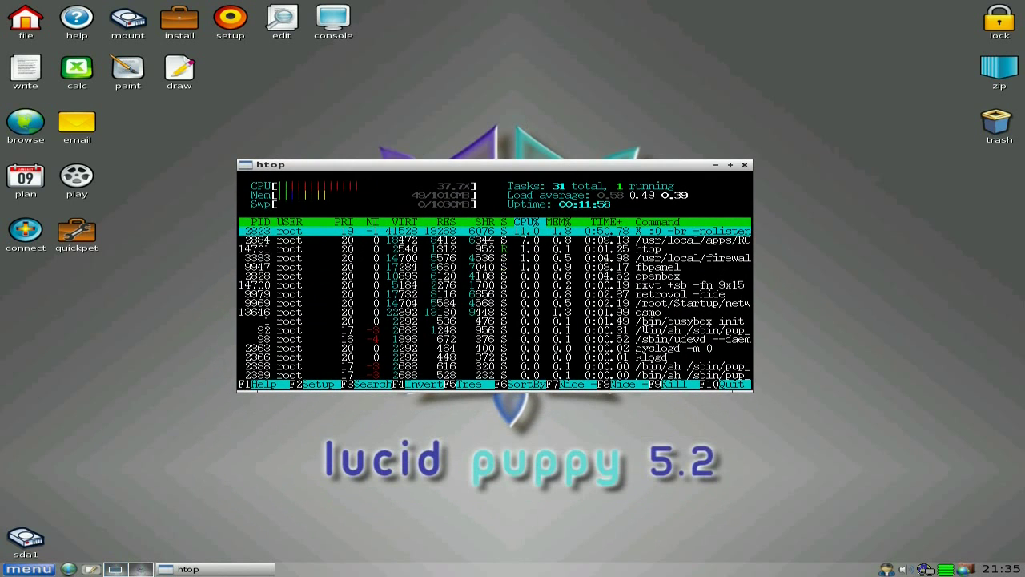
{"action": "left_click", "coordinate": [744, 166]}
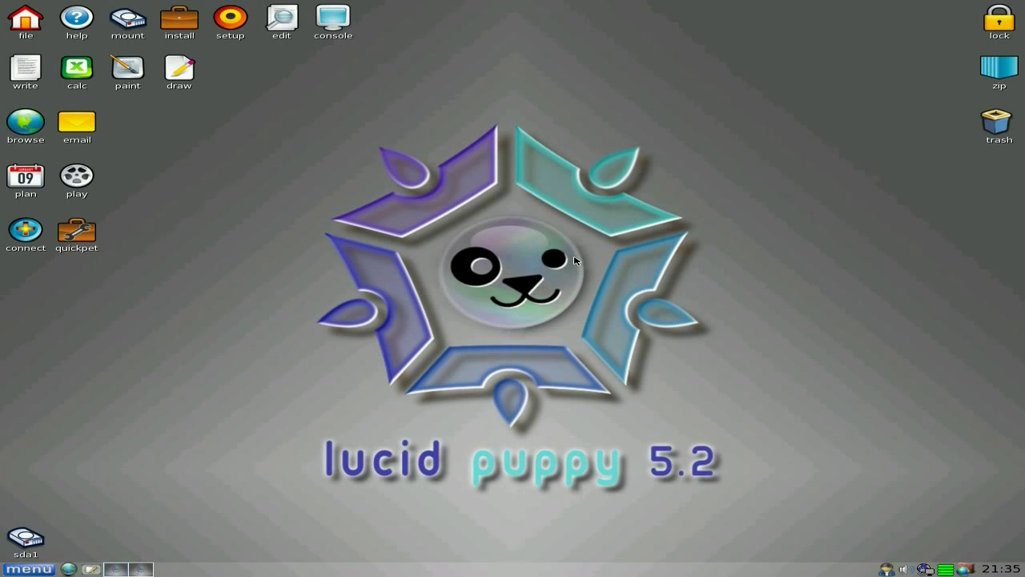
{"action": "right_click", "coordinate": [886, 570]}
{"action": "left_click", "coordinate": [900, 564]}
- Open Quickpet and browse its Internet, Useful and SFS package lists
{"action": "left_click", "coordinate": [75, 235]}
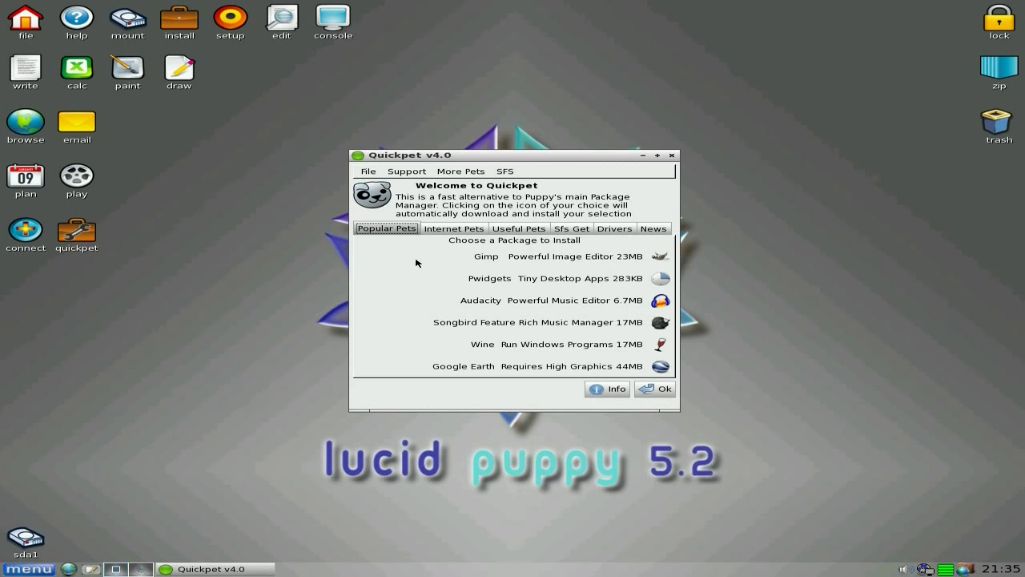
{"action": "left_click", "coordinate": [457, 233]}
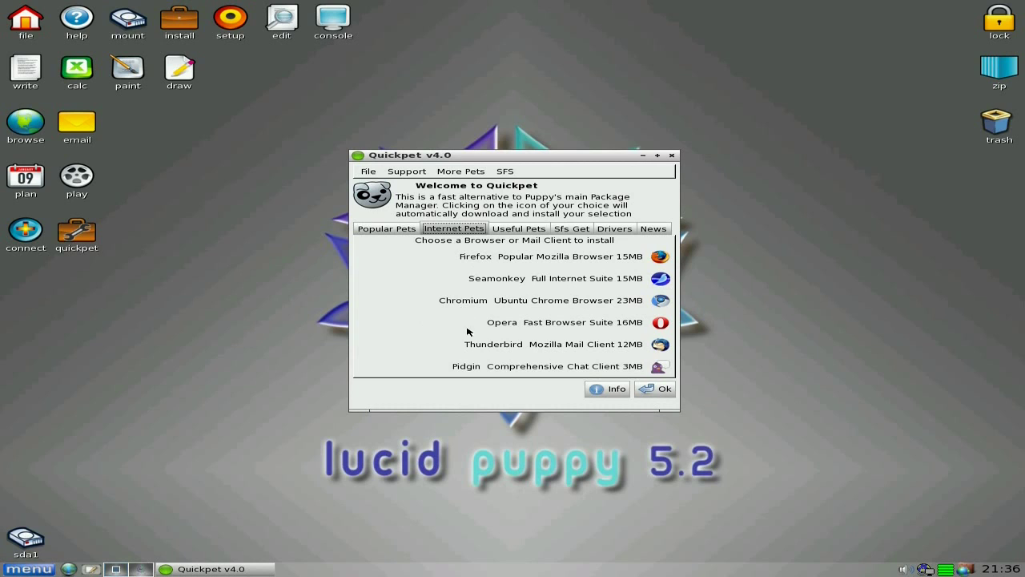
{"action": "left_click", "coordinate": [502, 231]}
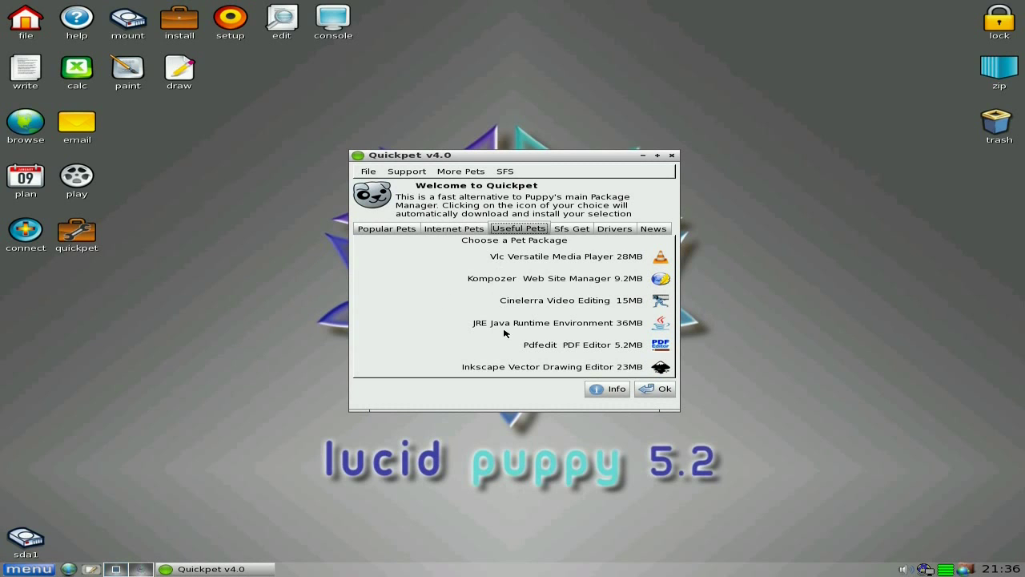
{"action": "left_click", "coordinate": [571, 230]}
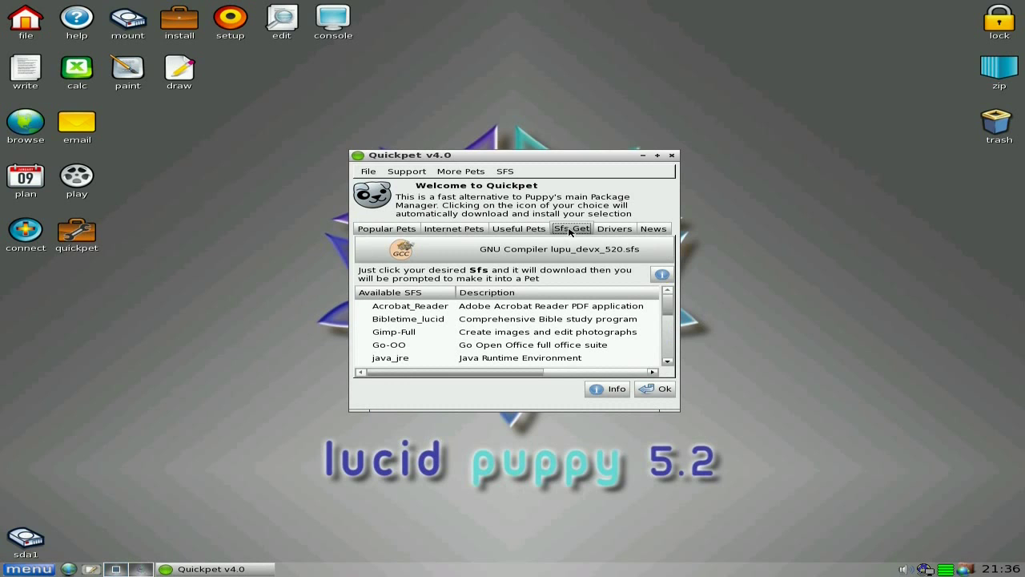
{"action": "scroll", "coordinate": [542, 317], "scroll_direction": "down", "scroll_amount": 2}
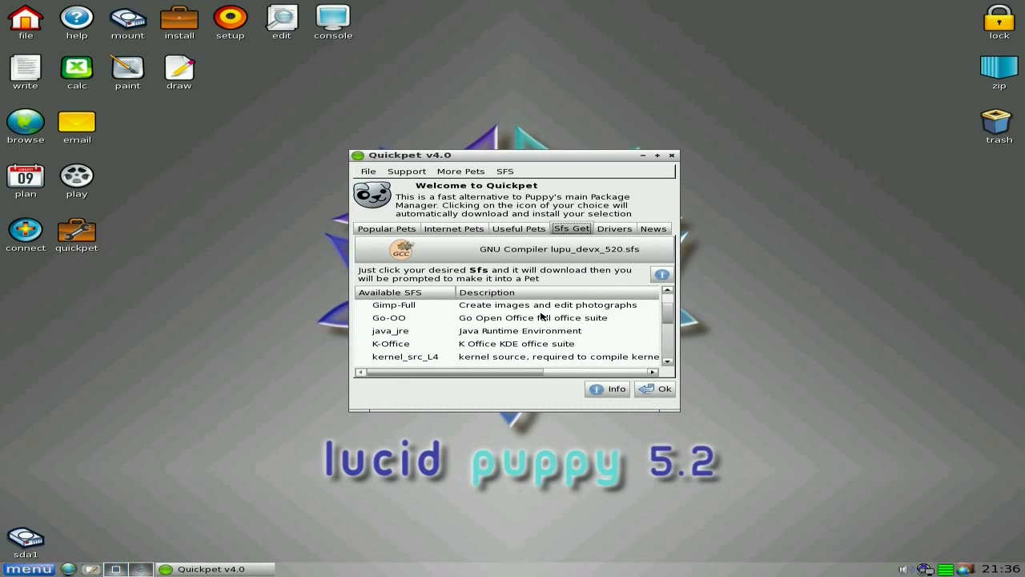
{"action": "scroll", "coordinate": [542, 317], "scroll_direction": "down", "scroll_amount": 1}
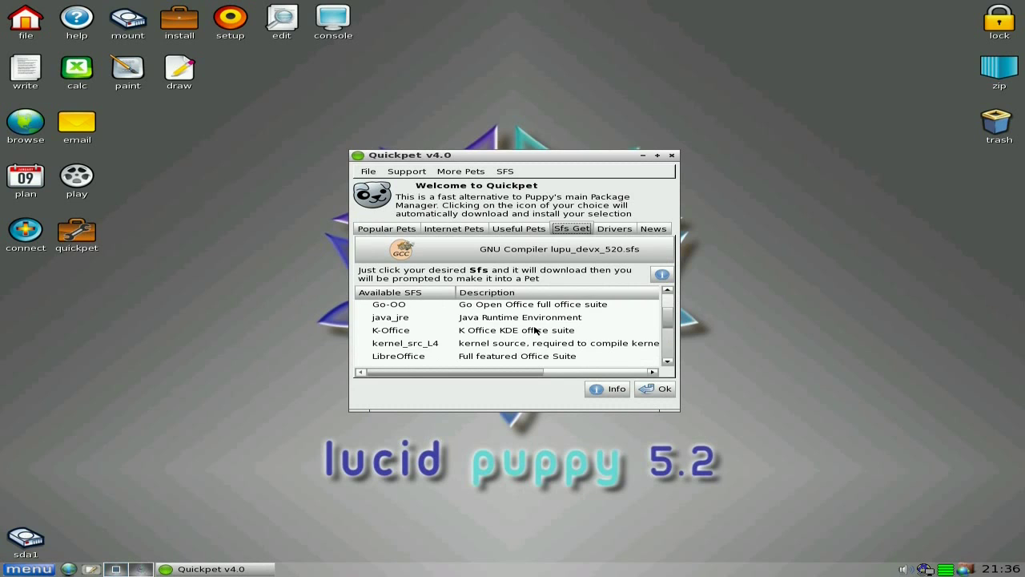
{"action": "scroll", "coordinate": [534, 330], "scroll_direction": "down", "scroll_amount": 3}
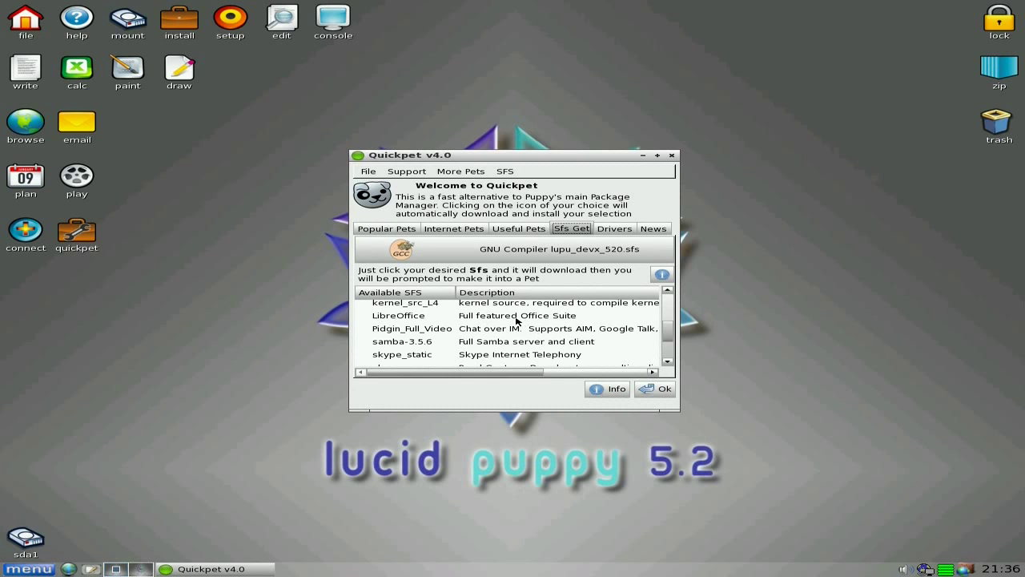
{"action": "scroll", "coordinate": [542, 320], "scroll_direction": "down", "scroll_amount": 3}
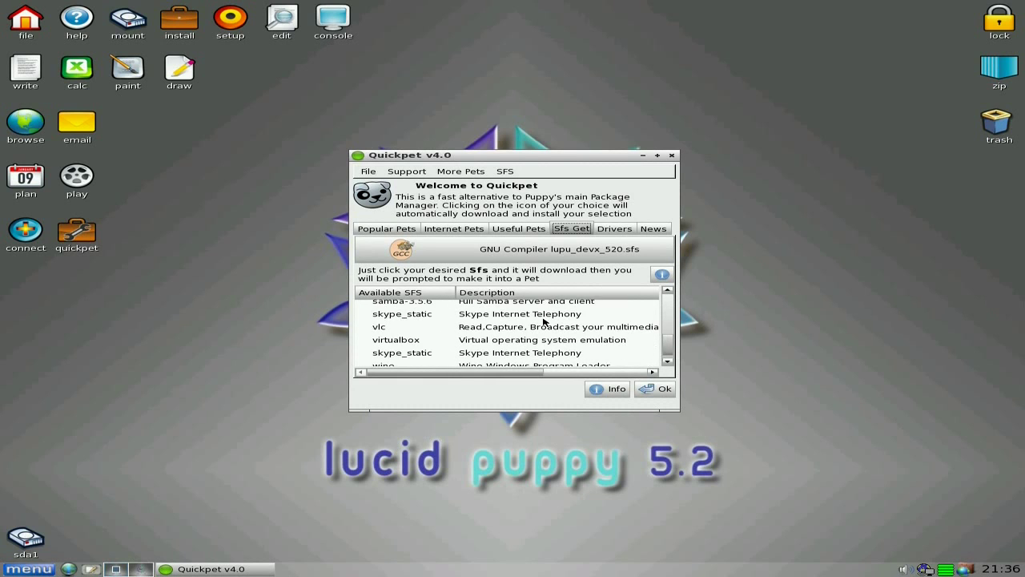
{"action": "scroll", "coordinate": [543, 321], "scroll_direction": "down", "scroll_amount": 1}
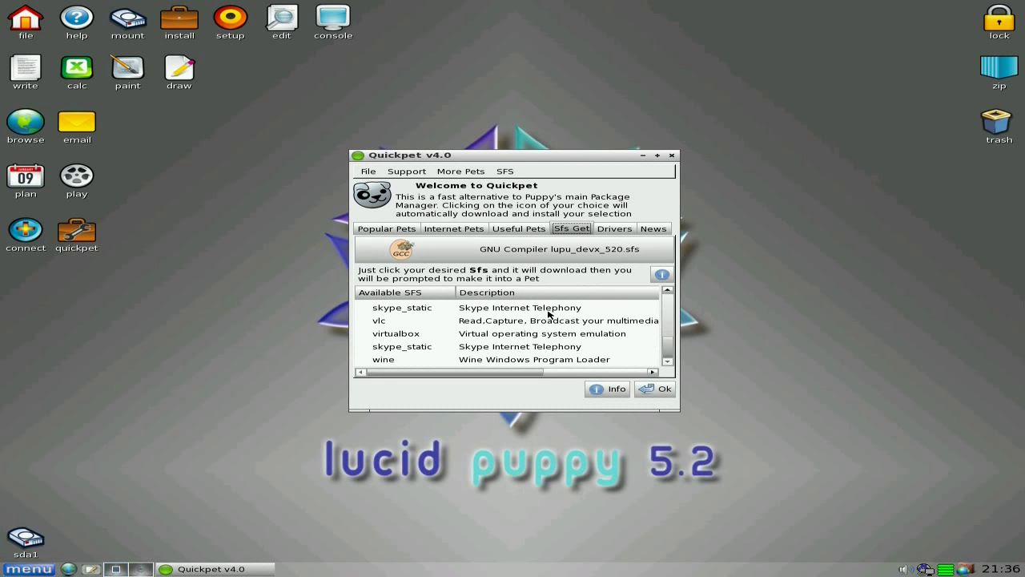
- View the Drivers packages, close Quickpet, and launch the Puppy Package Manager
{"action": "left_click", "coordinate": [613, 230]}
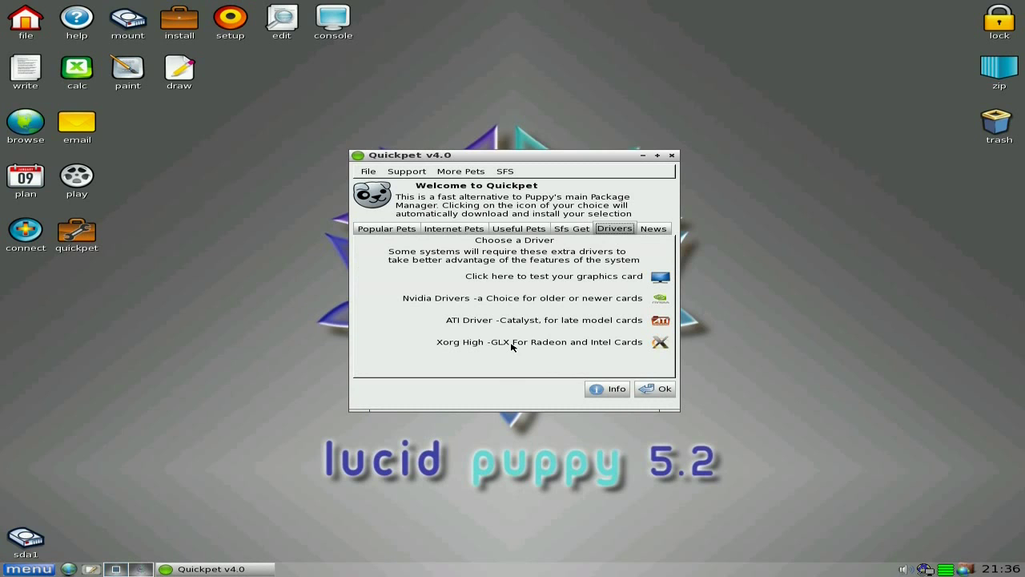
{"action": "left_click", "coordinate": [655, 390]}
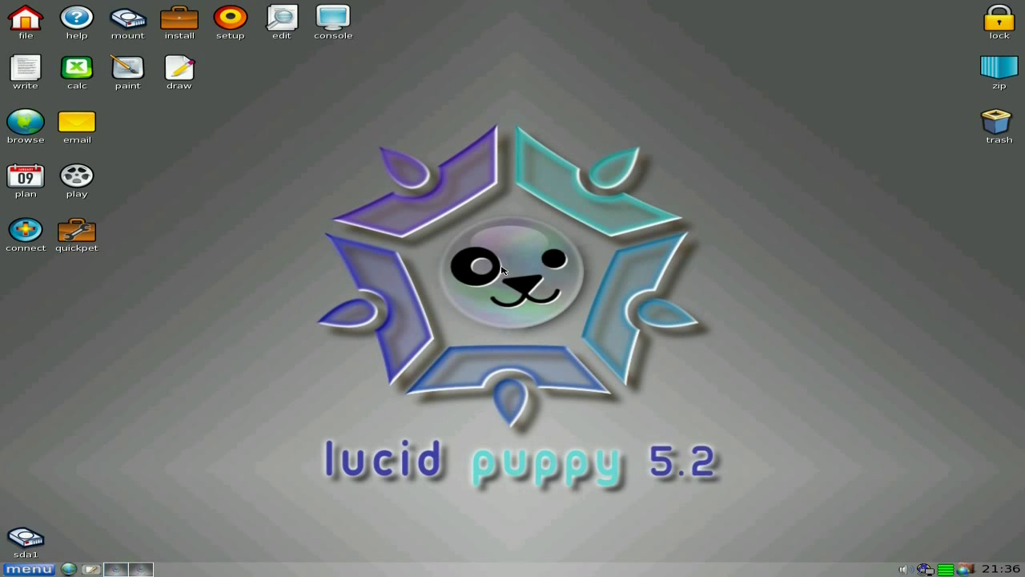
{"action": "left_click", "coordinate": [175, 26]}
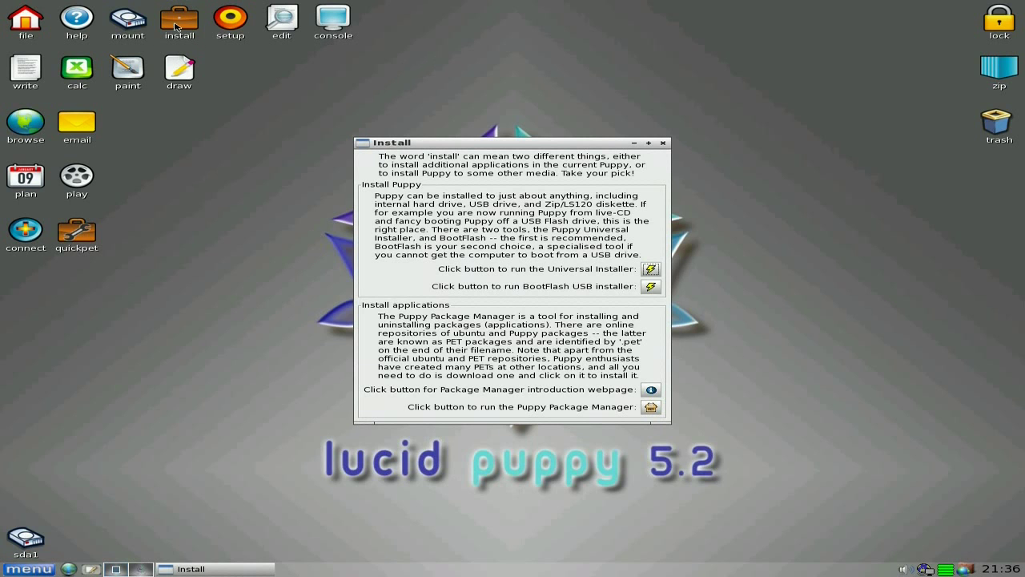
{"action": "left_click", "coordinate": [647, 412]}
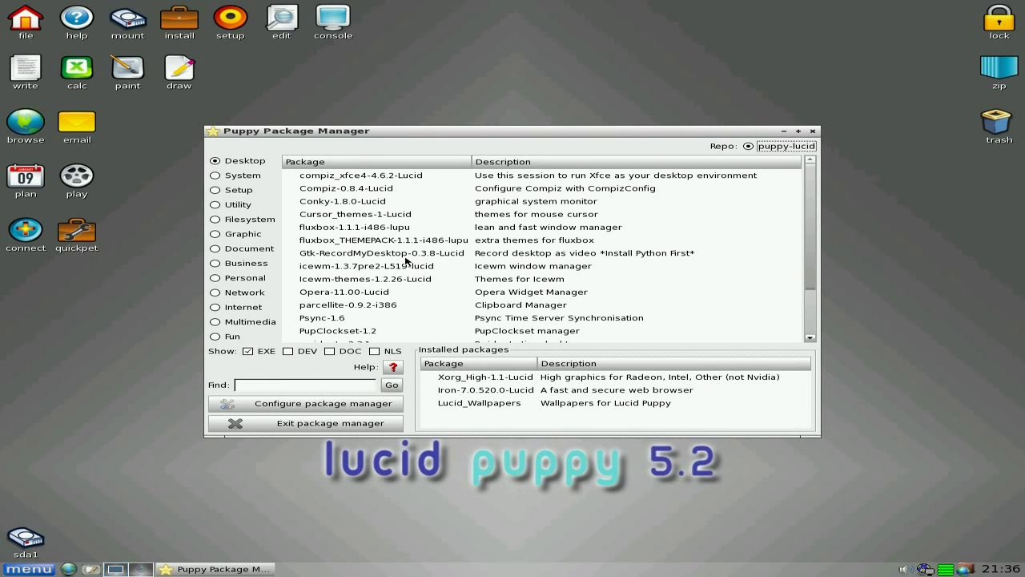
- Look through the System and Setup categories, then pick Python-2.6-Lucid from Utility
{"action": "scroll", "coordinate": [396, 257], "scroll_direction": "down", "scroll_amount": 2}
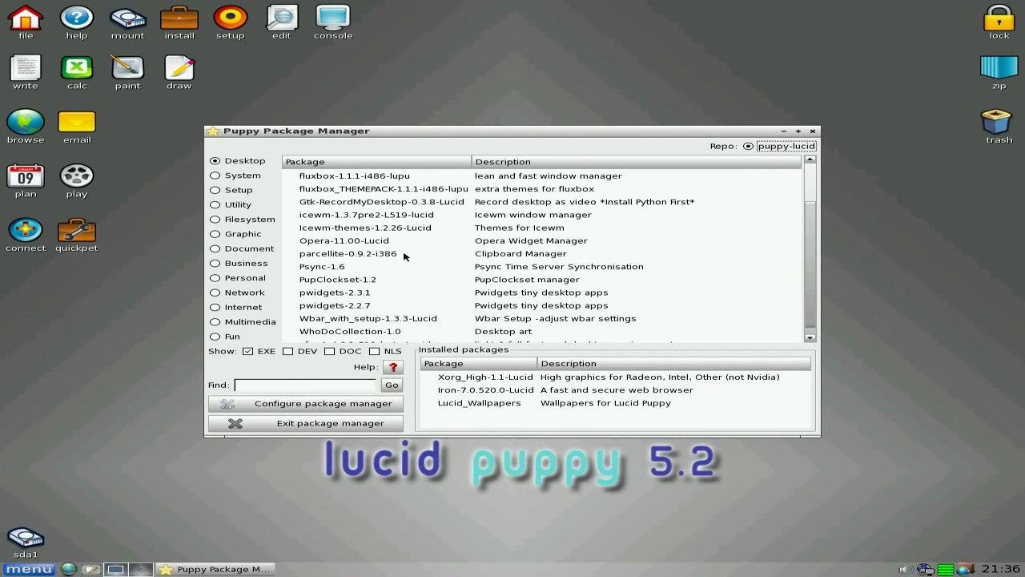
{"action": "scroll", "coordinate": [379, 260], "scroll_direction": "down", "scroll_amount": 1}
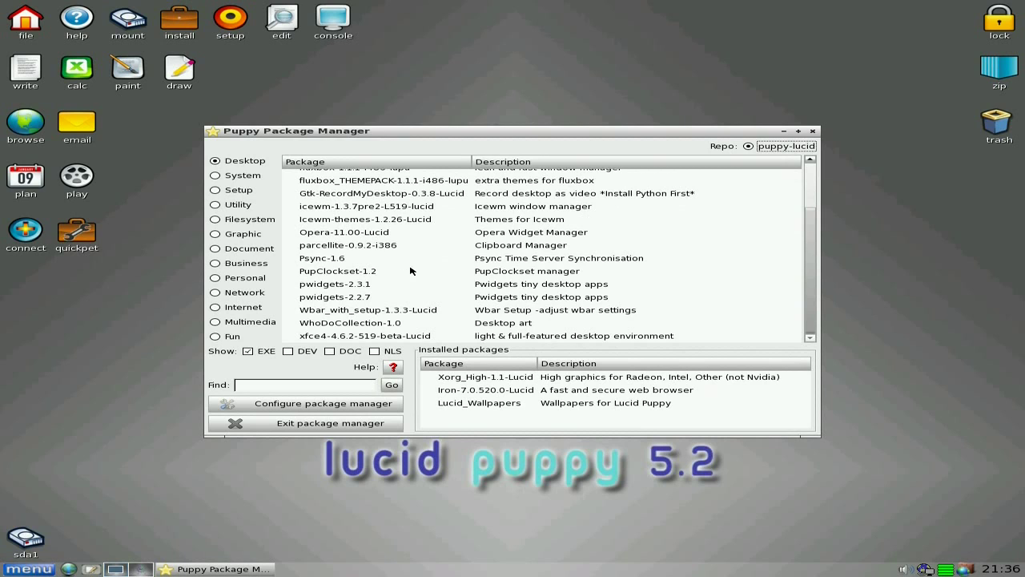
{"action": "left_click", "coordinate": [253, 177]}
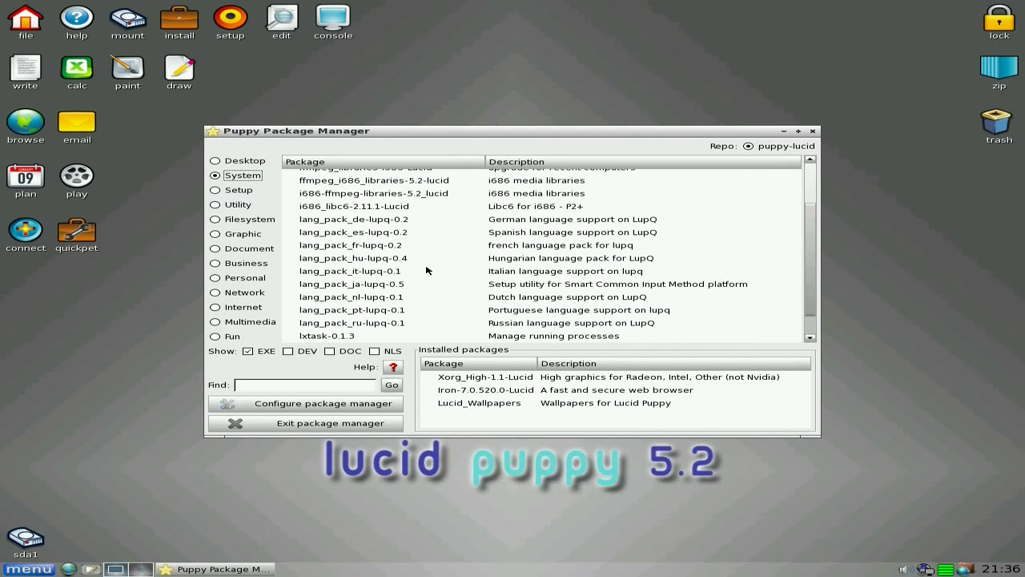
{"action": "scroll", "coordinate": [743, 297], "scroll_direction": "up", "scroll_amount": 3}
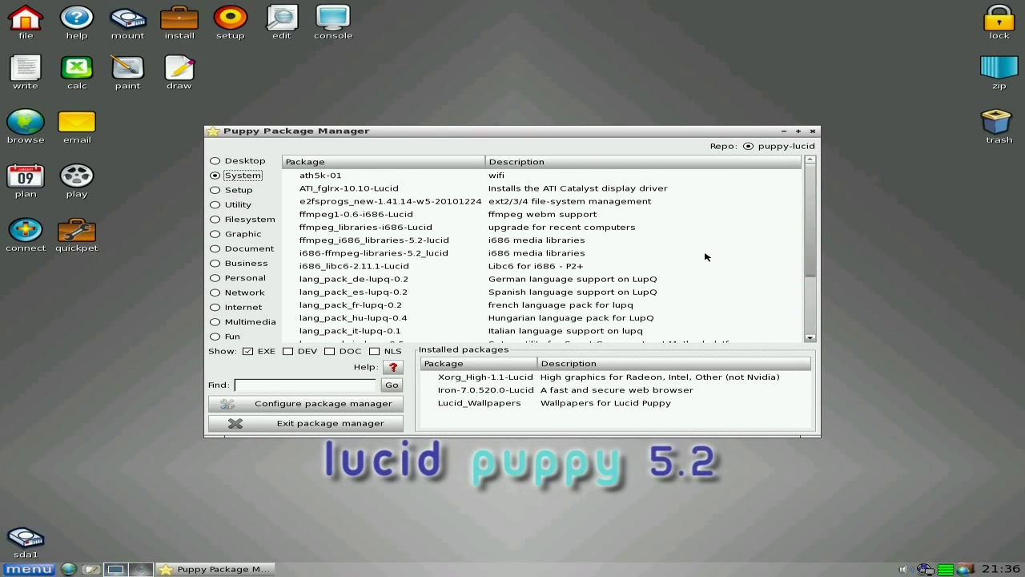
{"action": "left_click", "coordinate": [239, 190]}
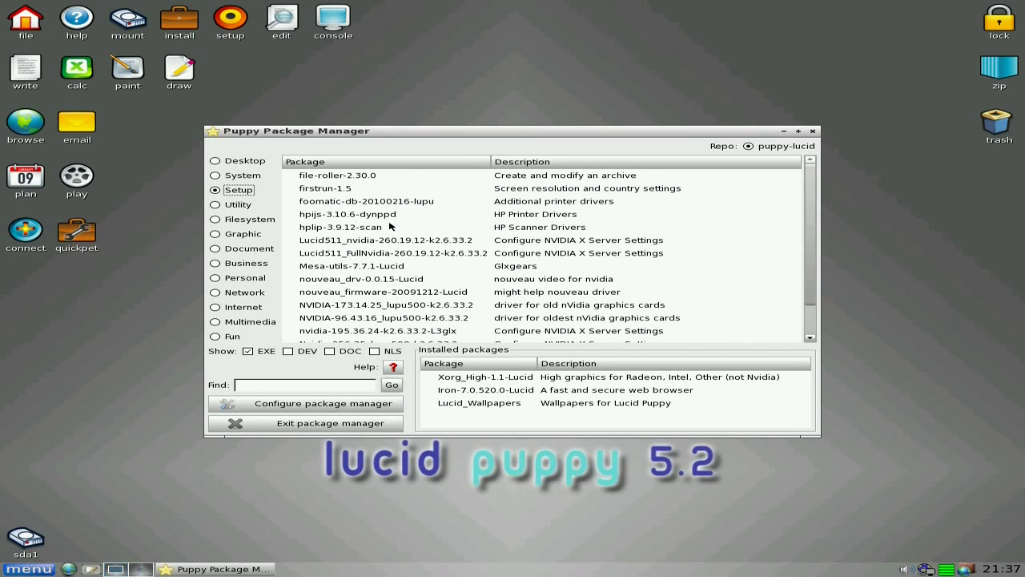
{"action": "scroll", "coordinate": [393, 233], "scroll_direction": "down", "scroll_amount": 2}
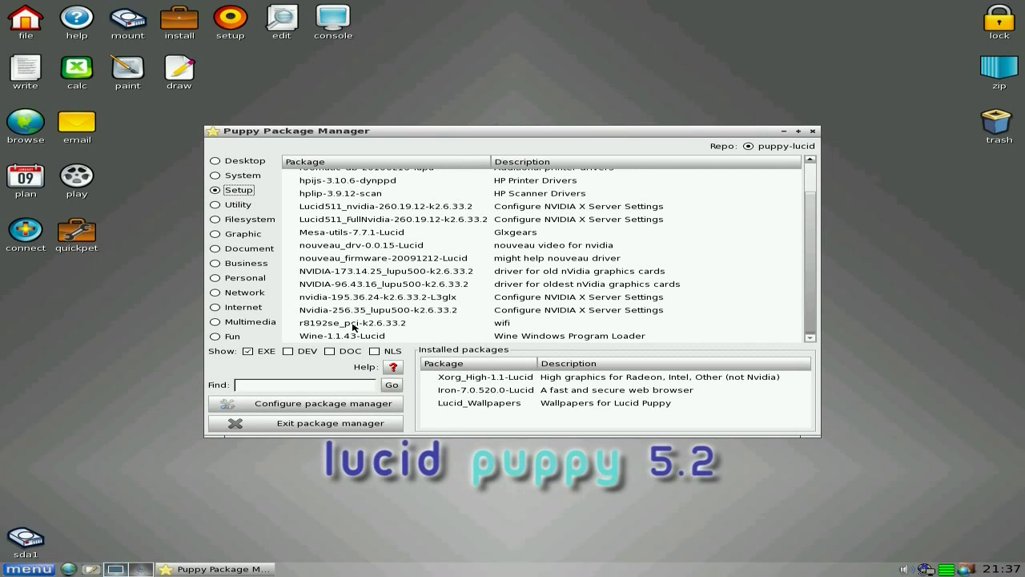
{"action": "left_click", "coordinate": [239, 205]}
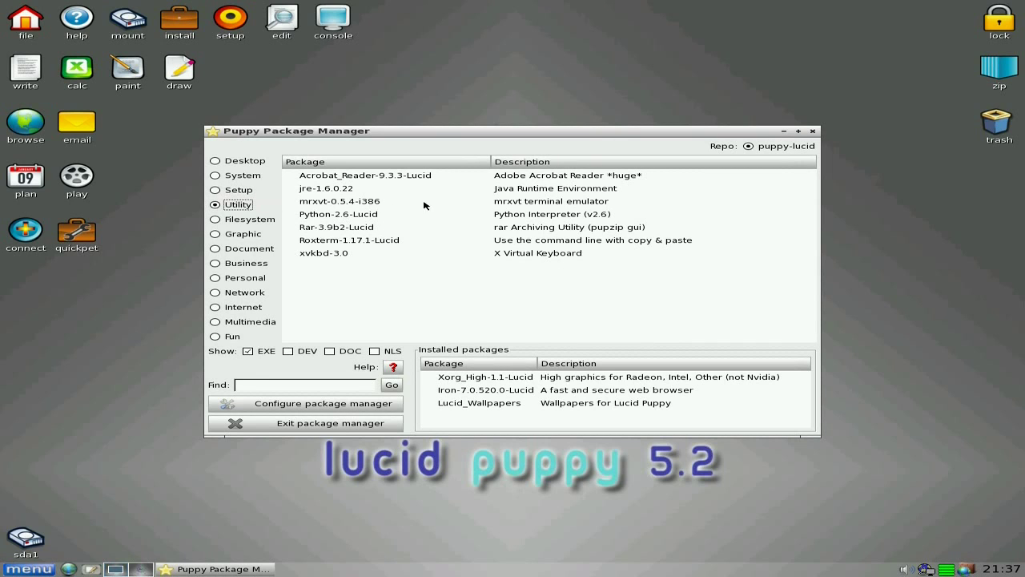
{"action": "left_click", "coordinate": [370, 214]}
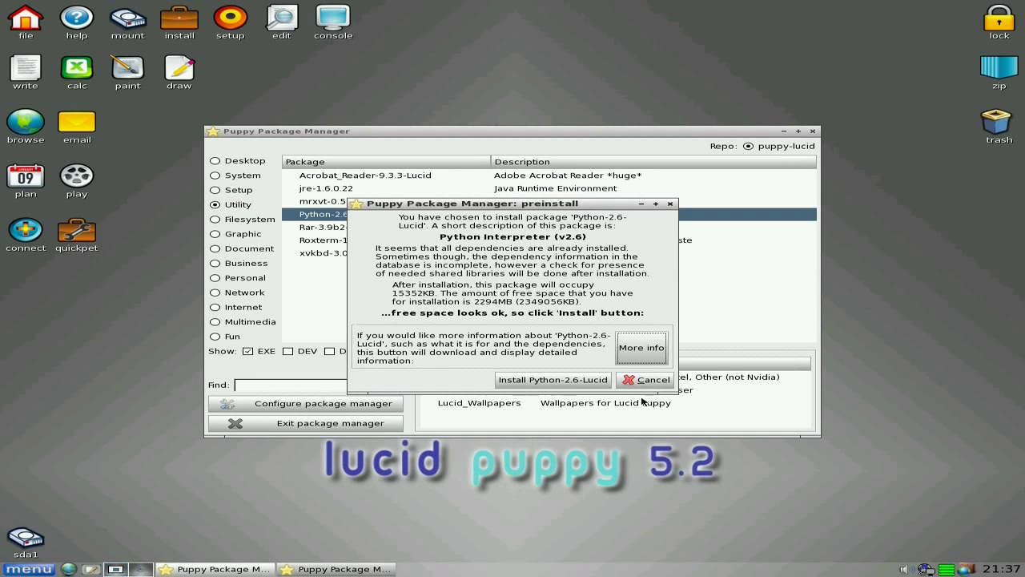
- Install Python-2.6-Lucid, downloading it from the ftp.nluug.nl mirror
{"action": "left_click", "coordinate": [568, 387]}
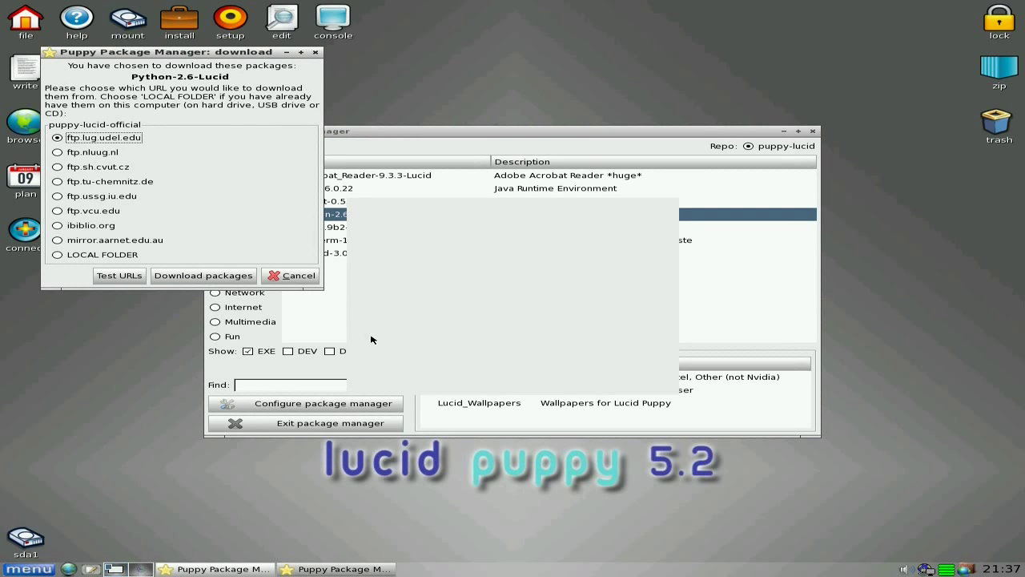
{"action": "left_click", "coordinate": [90, 154]}
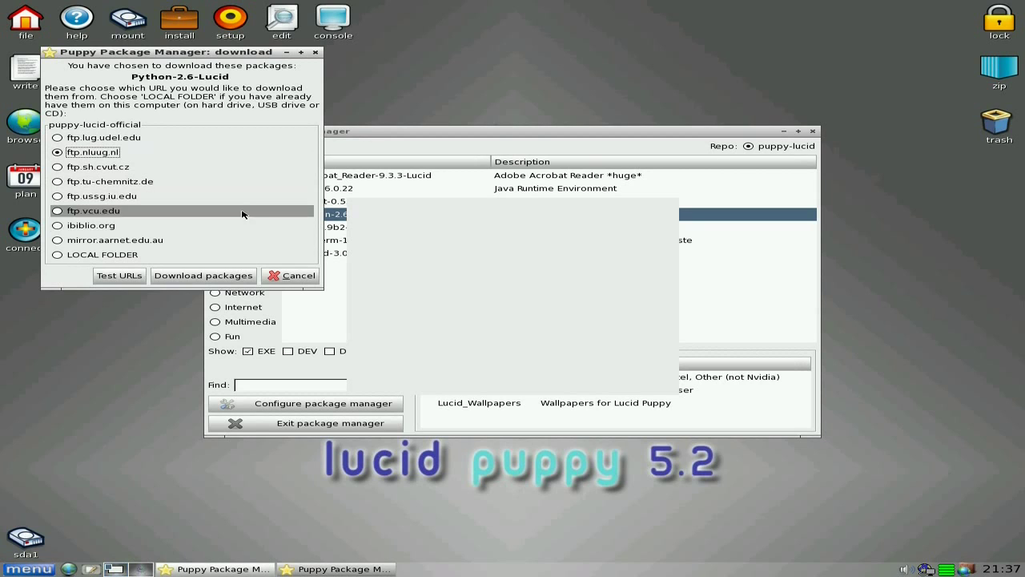
{"action": "left_click", "coordinate": [205, 276]}
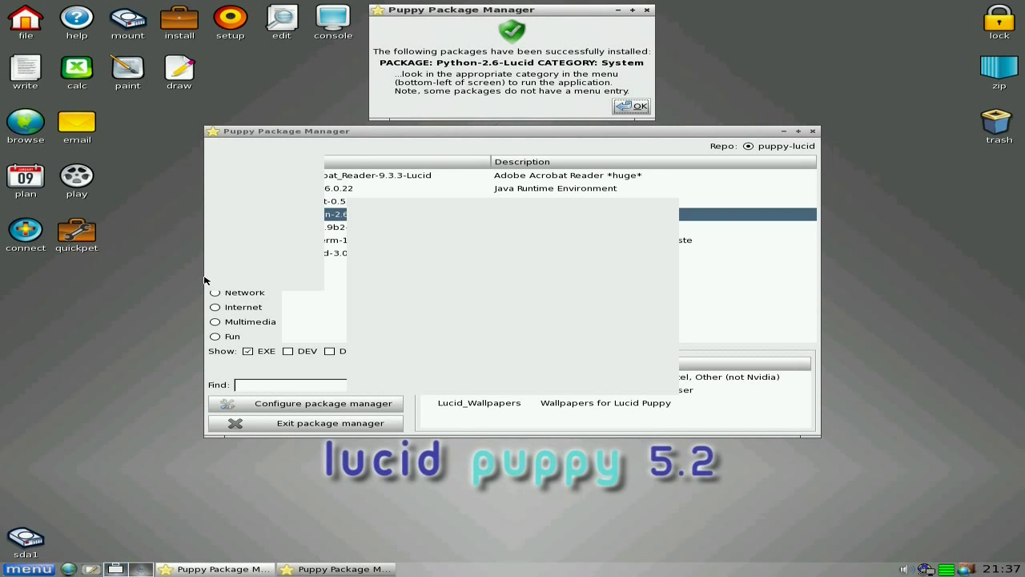
- Dismiss the success and missing-libraries reports and close the Package Manager
{"action": "left_click", "coordinate": [631, 106]}
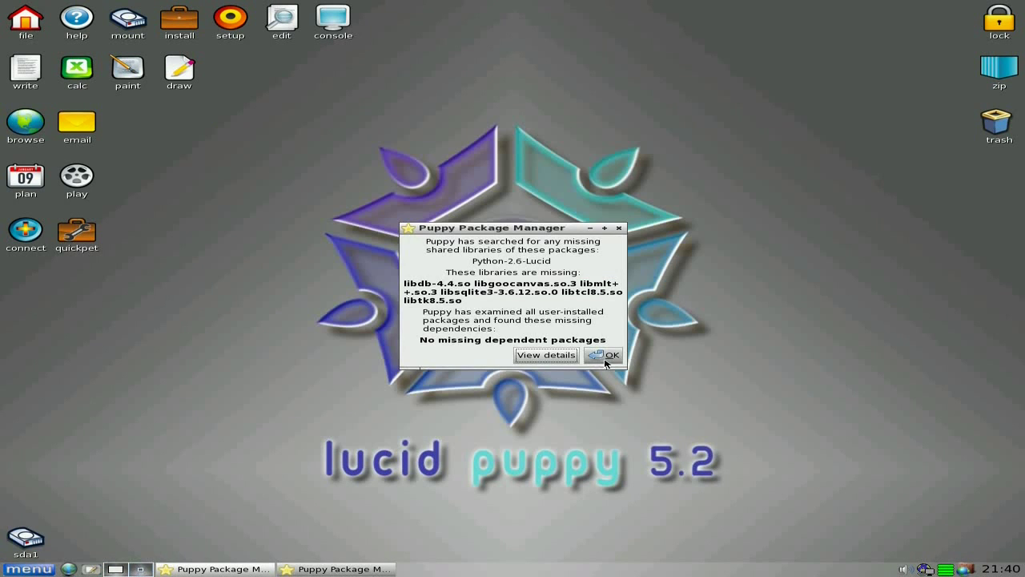
{"action": "left_click", "coordinate": [606, 356]}
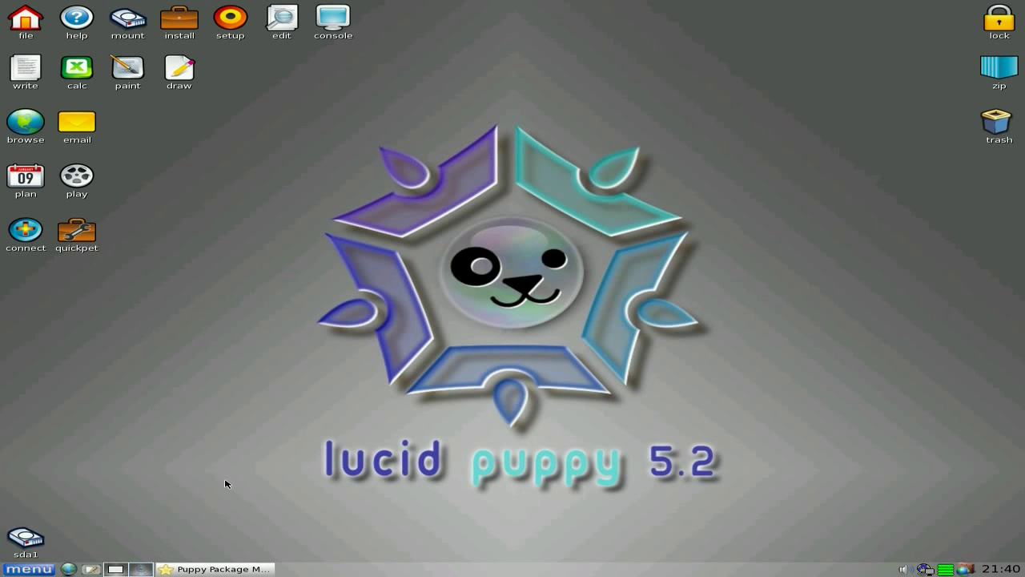
{"action": "left_click", "coordinate": [210, 569]}
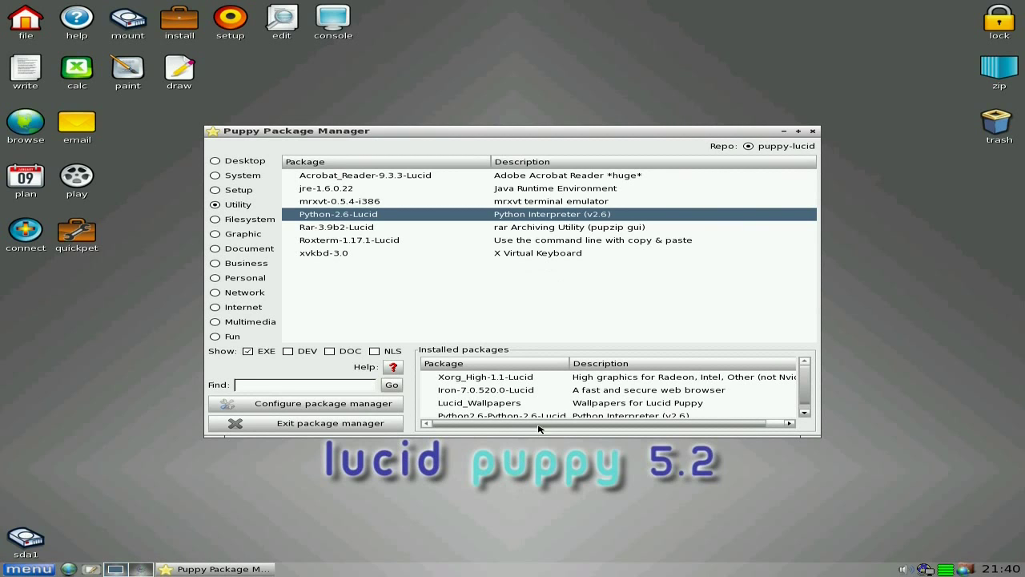
{"action": "left_click", "coordinate": [812, 131]}
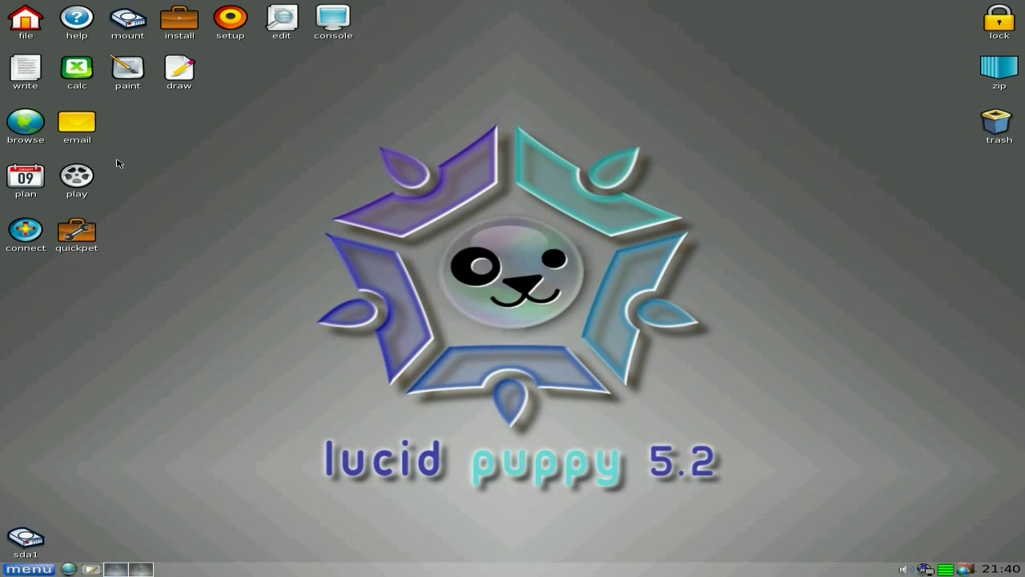
- Launch Iron maximized and search for 'youtube' by replacing the address bar text
{"action": "left_click", "coordinate": [25, 124]}
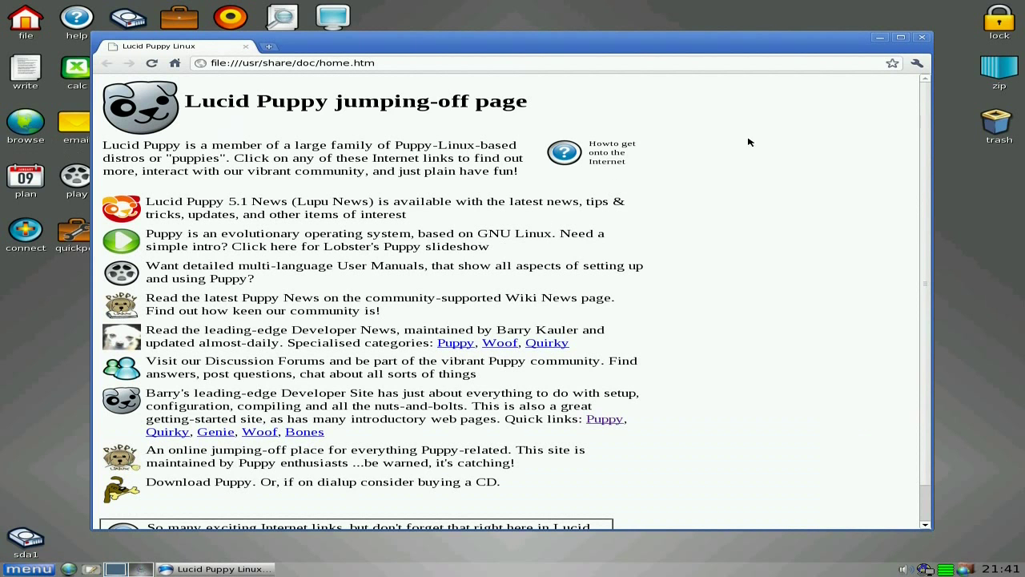
{"action": "left_click", "coordinate": [900, 37]}
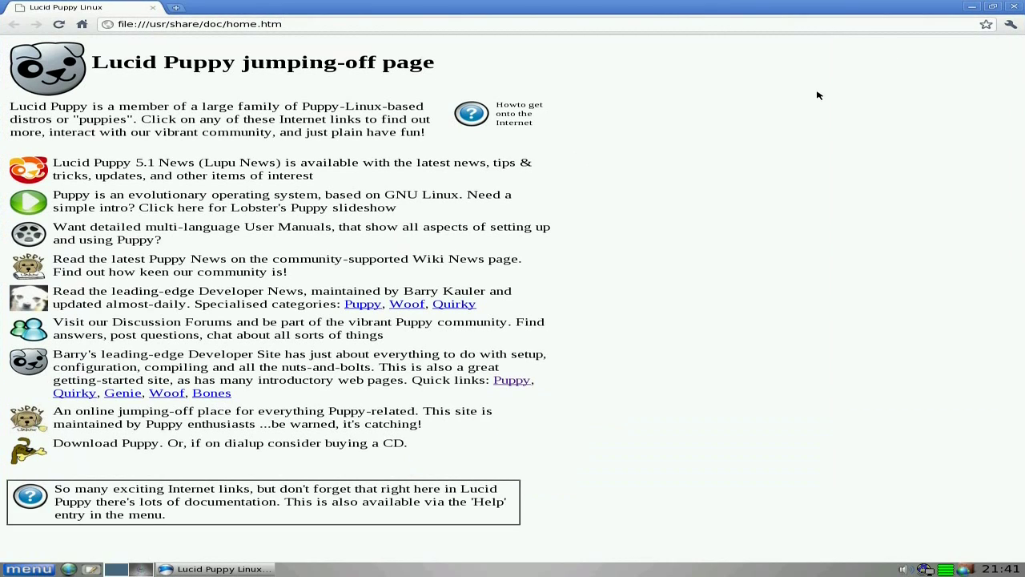
{"action": "right_click", "coordinate": [374, 26]}
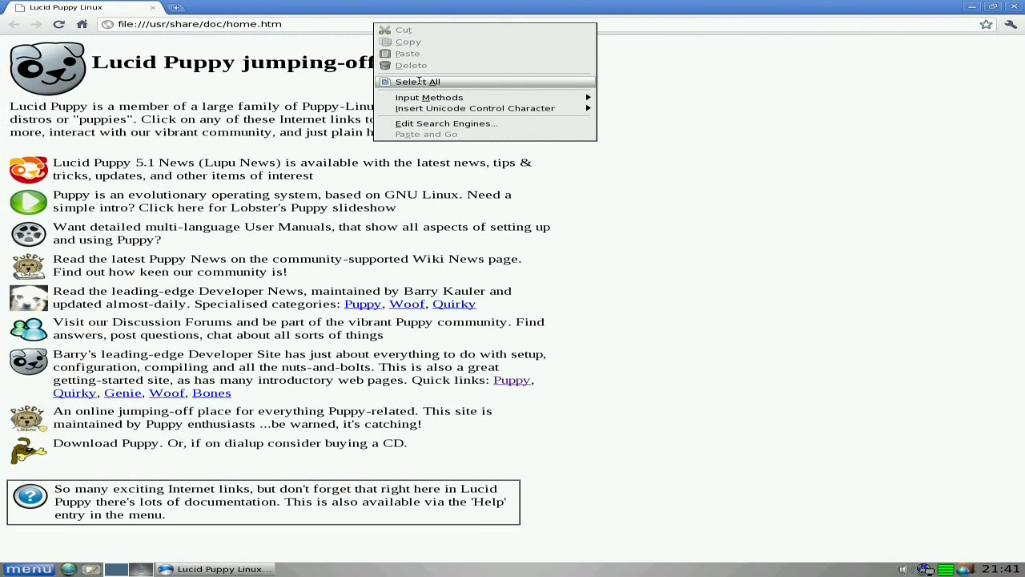
{"action": "left_click", "coordinate": [419, 83]}
{"action": "key", "text": "Delete"}
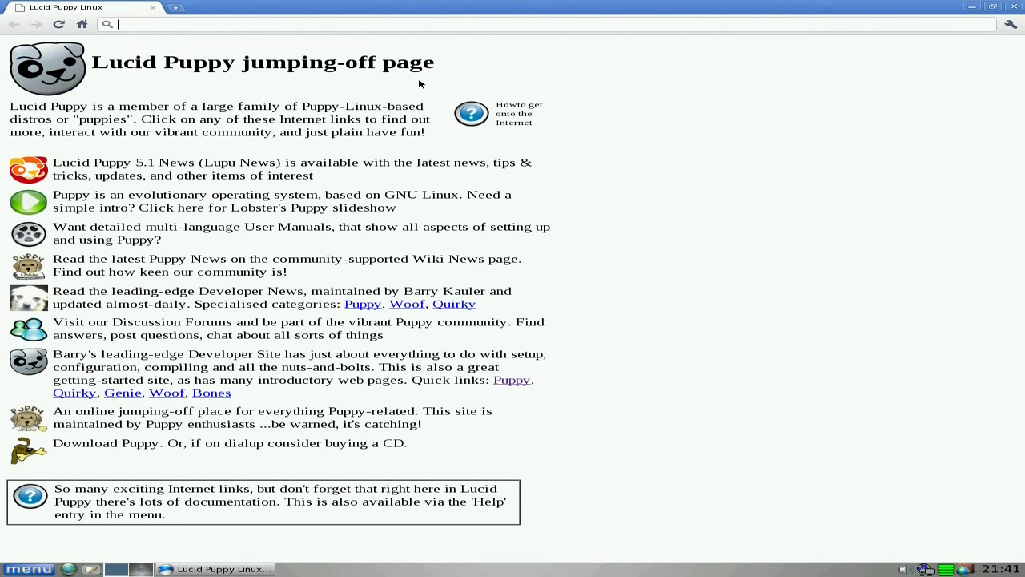
{"action": "type", "text": "youtube"}
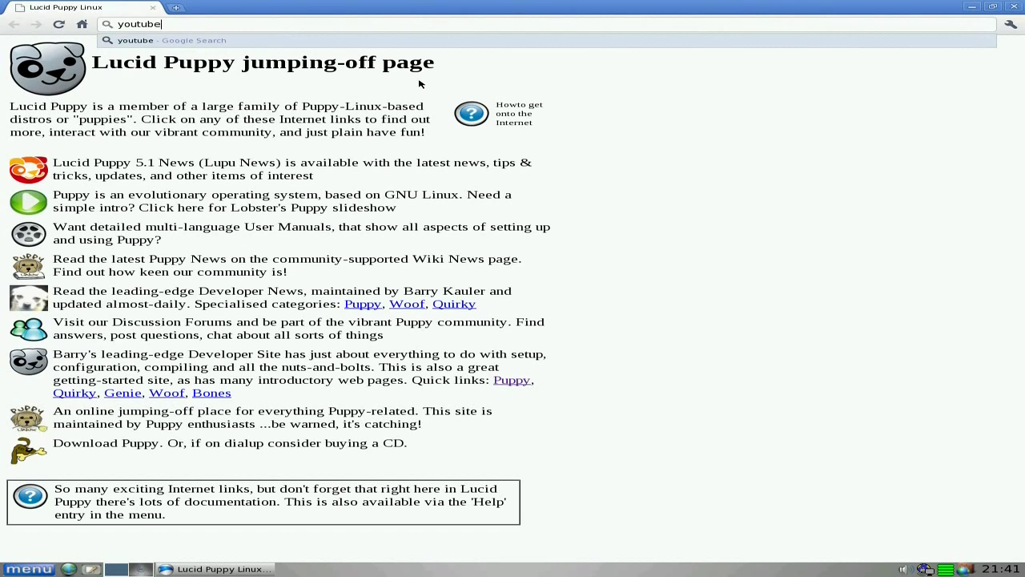
{"action": "key", "text": "Return"}
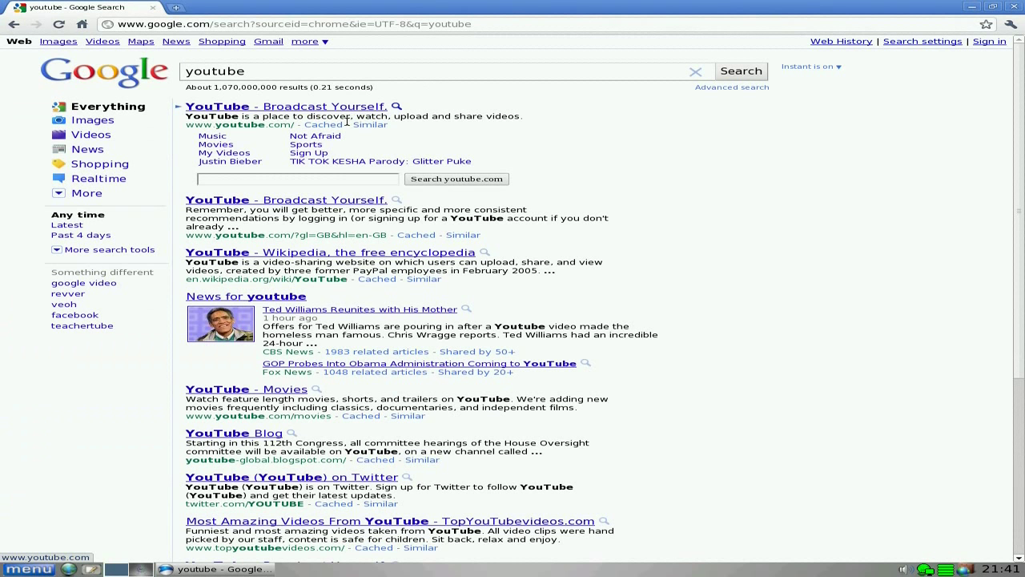
- Open YouTube from the results, accept the UK settings, and search for 'sneekylinux'
{"action": "left_click", "coordinate": [344, 109]}
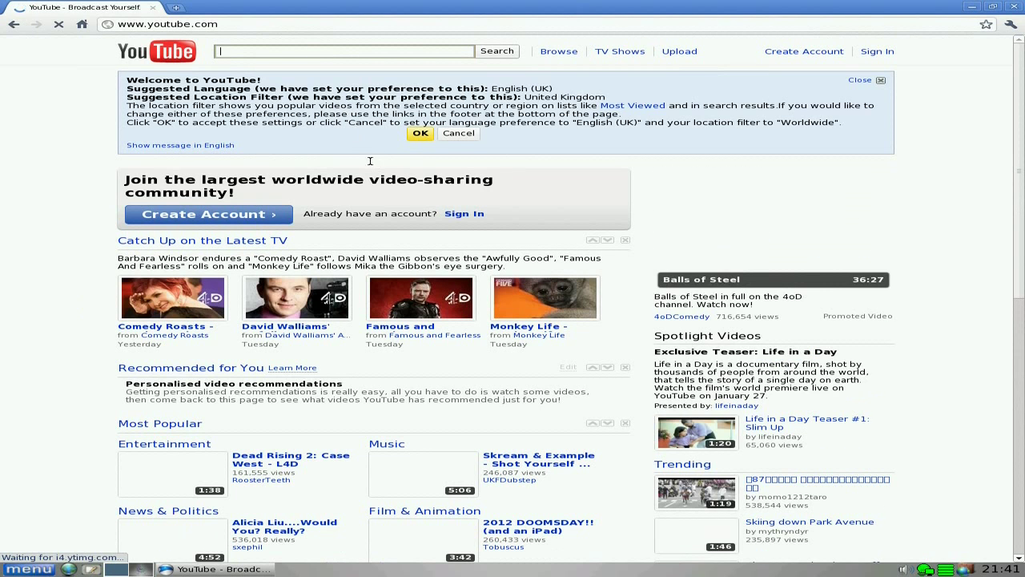
{"action": "left_click", "coordinate": [420, 134]}
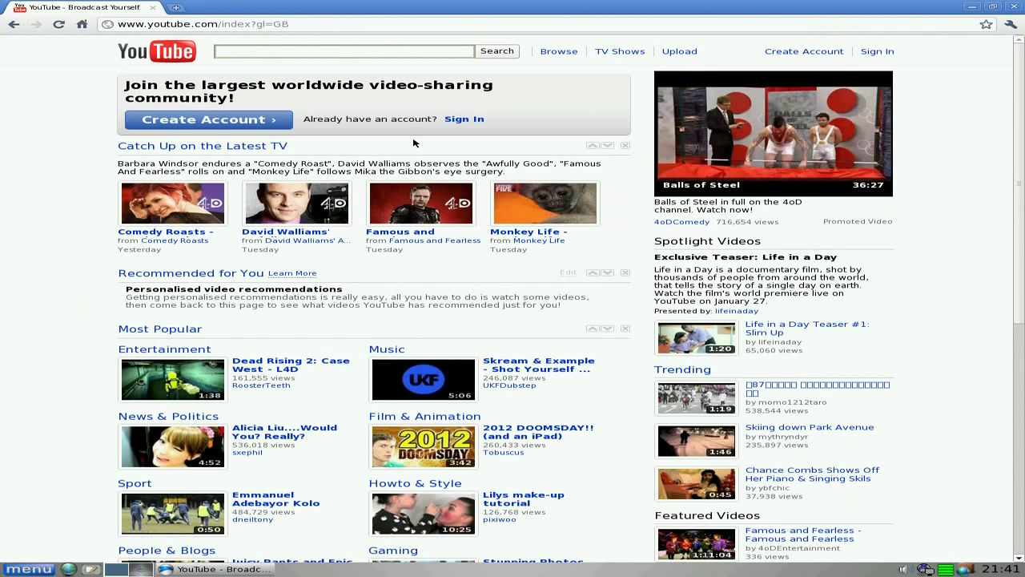
{"action": "scroll", "coordinate": [387, 269], "scroll_direction": "down", "scroll_amount": 3}
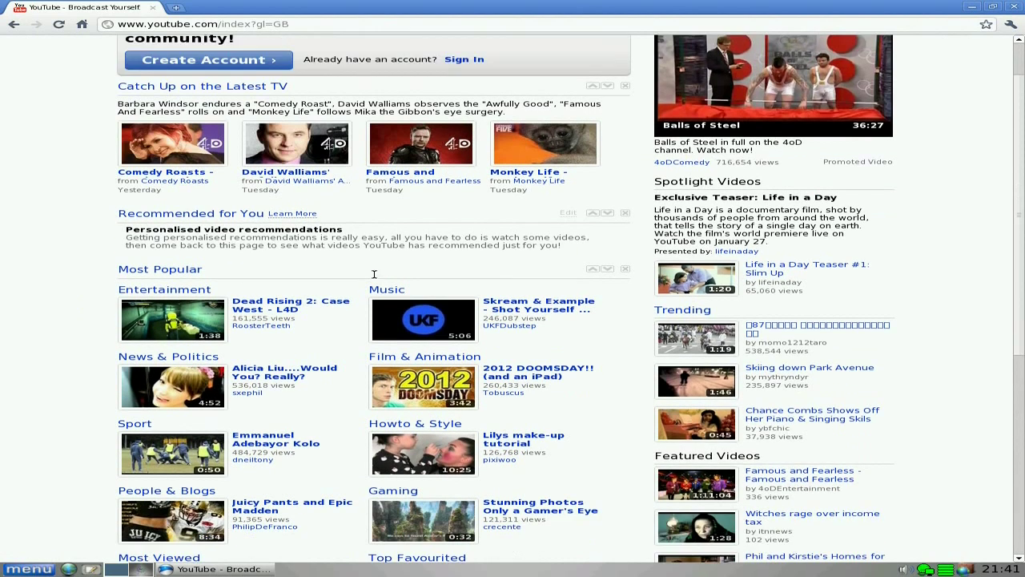
{"action": "scroll", "coordinate": [365, 280], "scroll_direction": "down", "scroll_amount": 4}
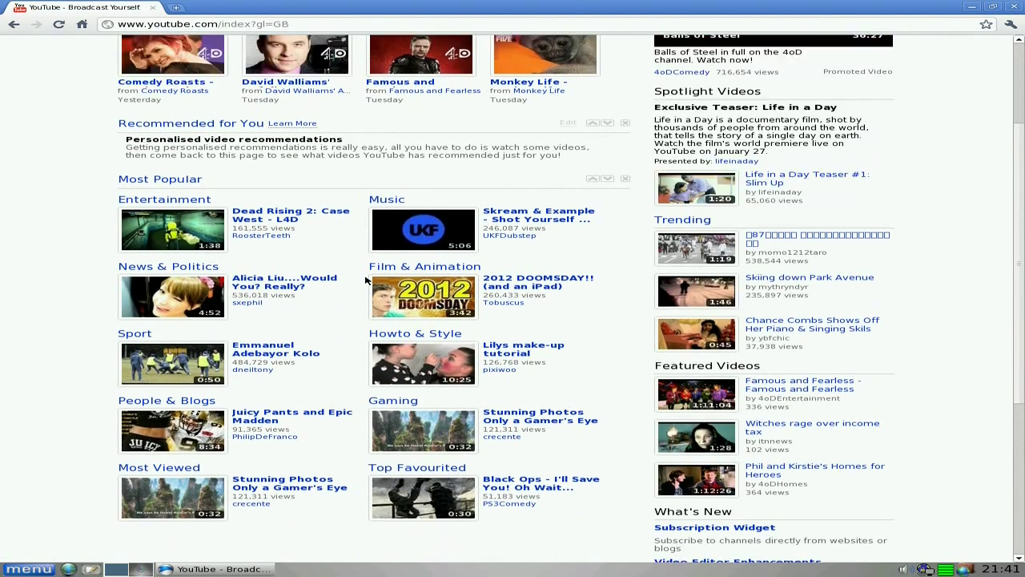
{"action": "scroll", "coordinate": [365, 279], "scroll_direction": "up", "scroll_amount": 7}
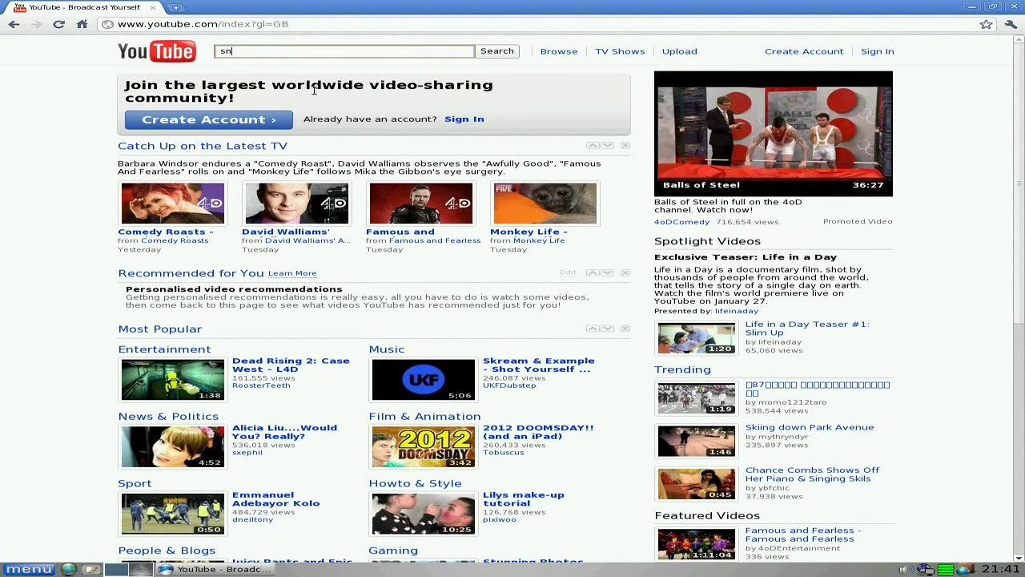
{"action": "type", "text": "eekylinux"}
{"action": "key", "text": "Return"}
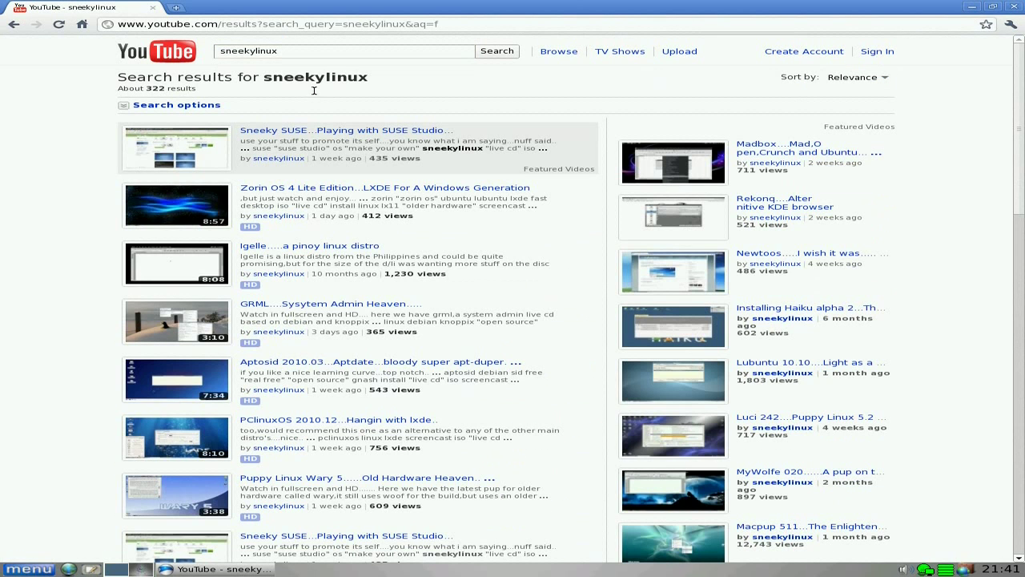
- Play the Zorin OS 4 Lite Edition review, then close the Iron window
{"action": "left_click", "coordinate": [387, 189]}
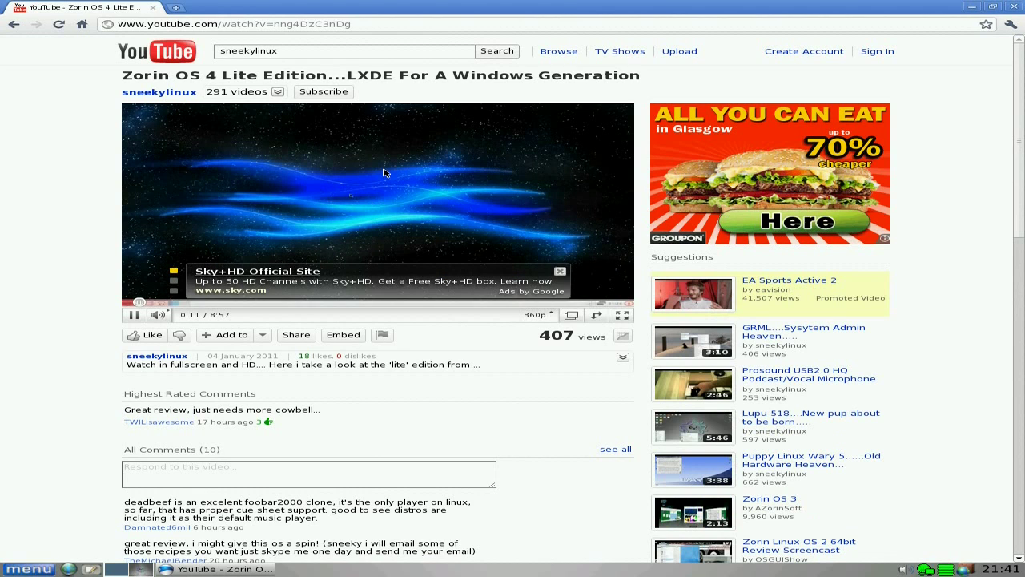
{"action": "left_click", "coordinate": [1012, 7]}
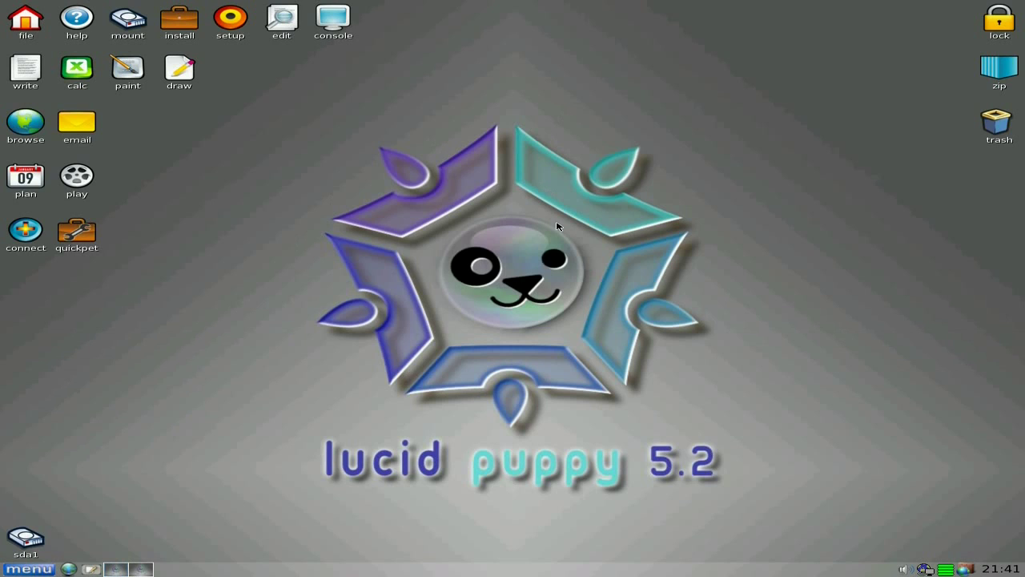